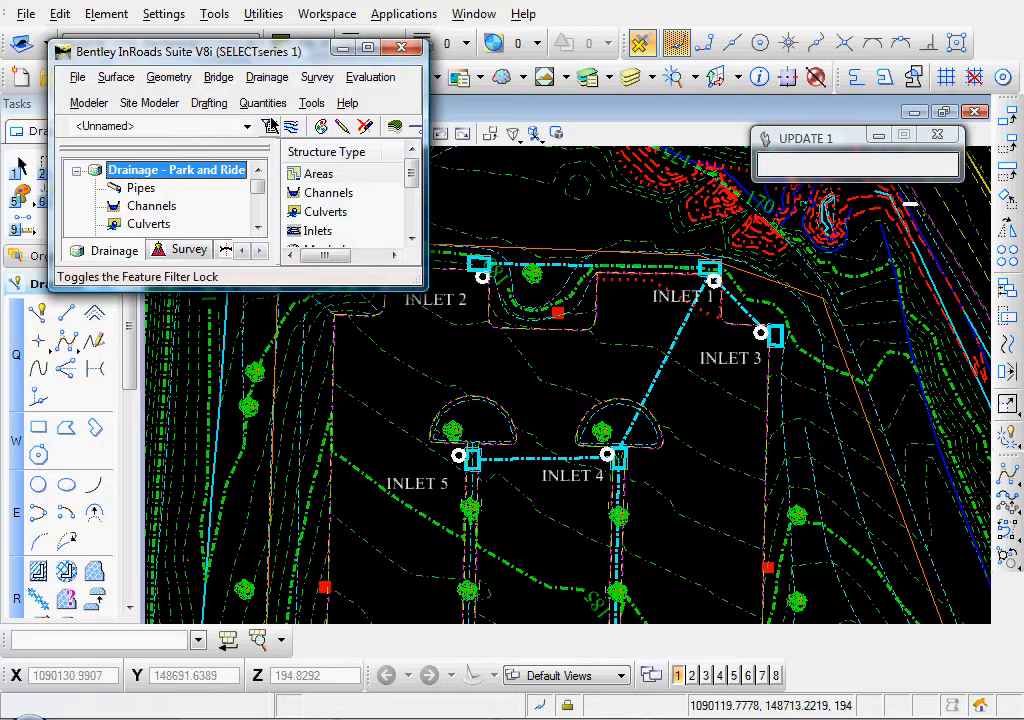
Set up a structure insertion for manholes, applying a manhole size of 3.00 x 8.0000 in the drainage options.
click(268, 79)
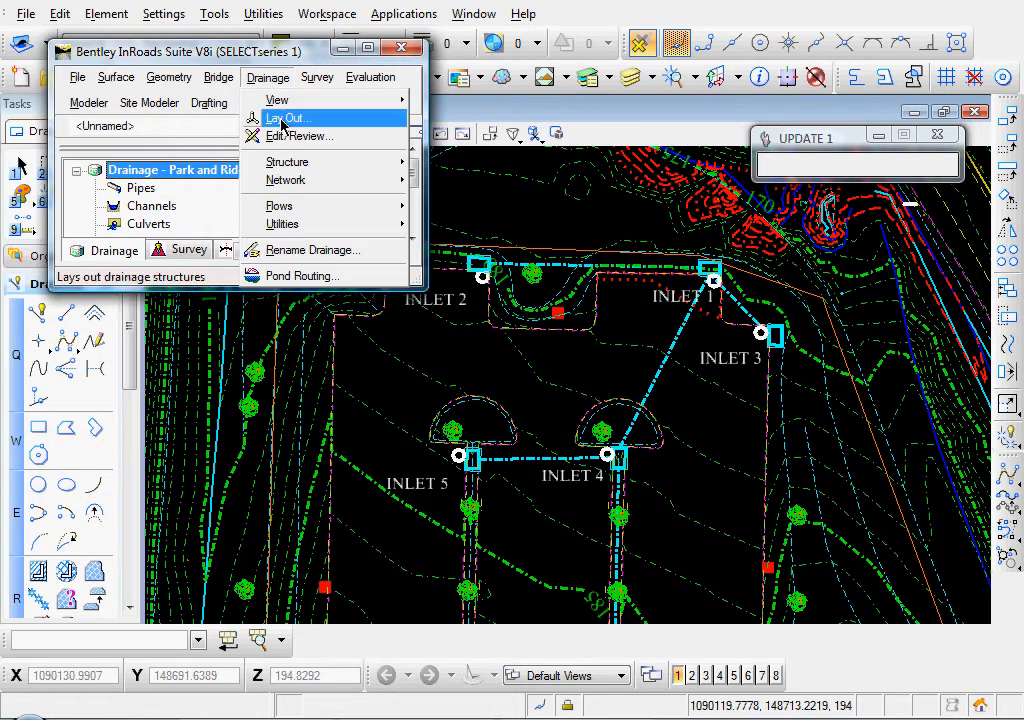
mouse_move(295, 164)
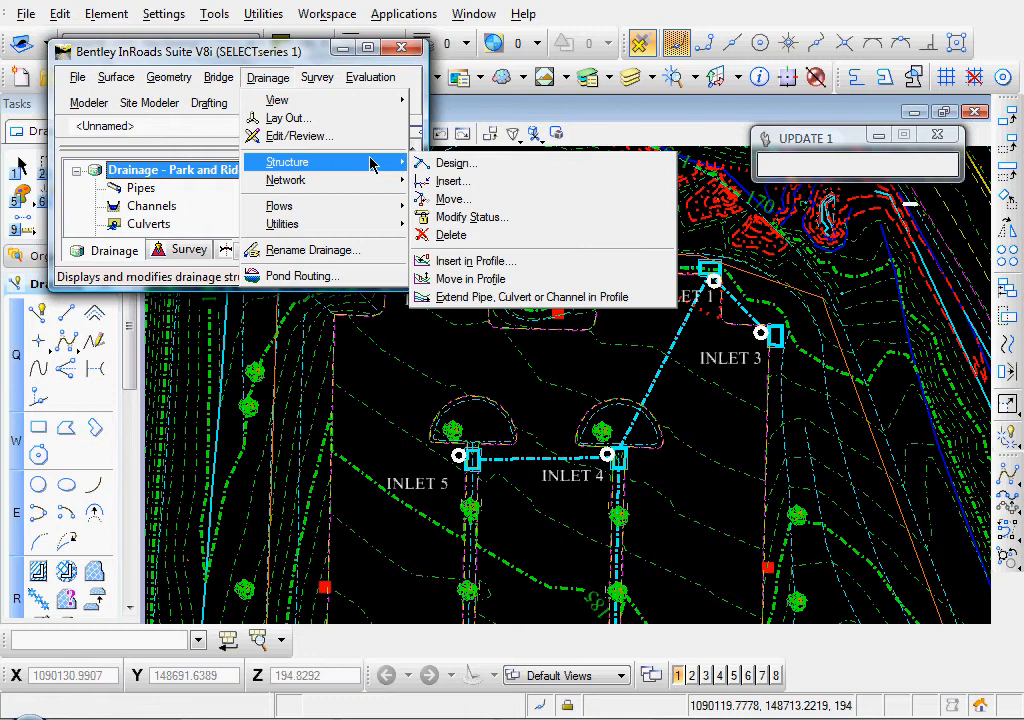
click(455, 181)
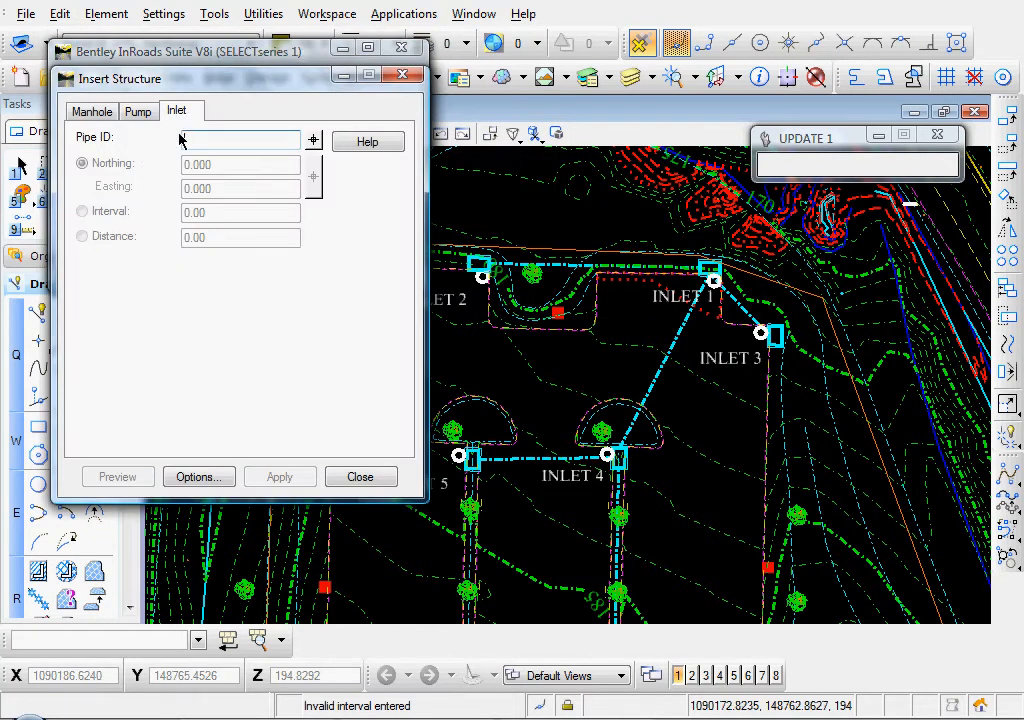
click(91, 111)
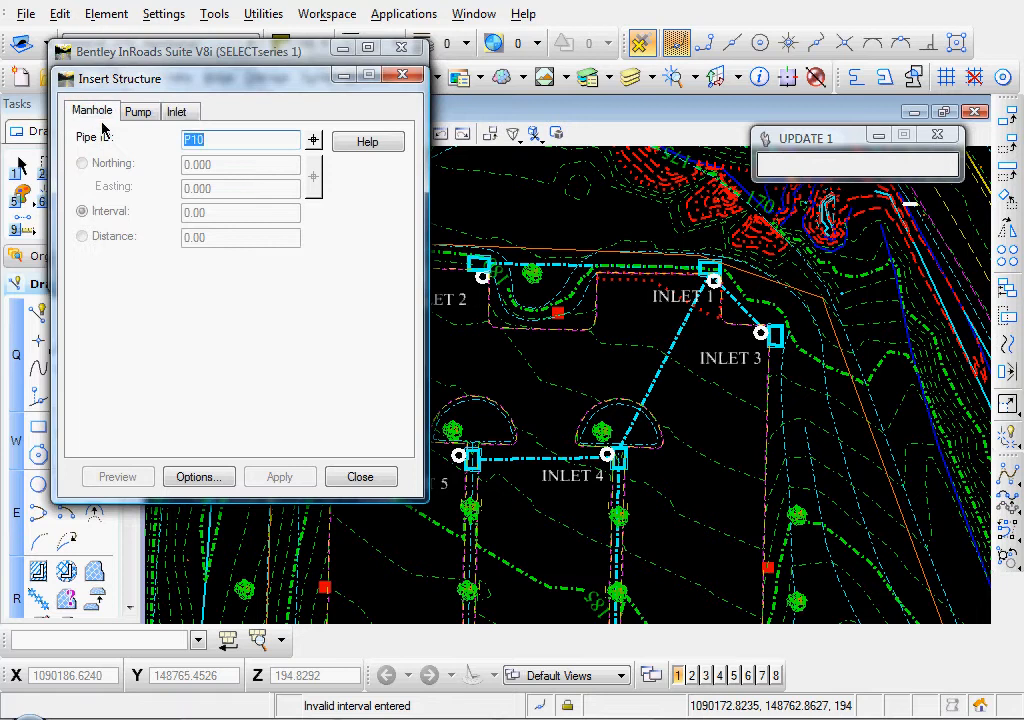
click(196, 477)
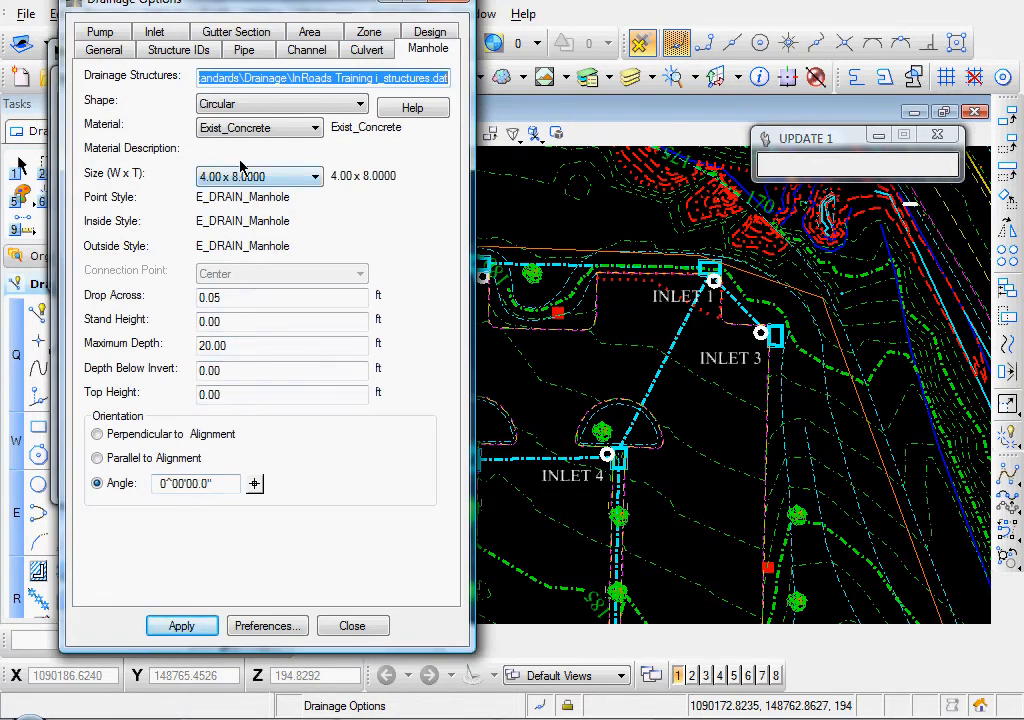
click(224, 131)
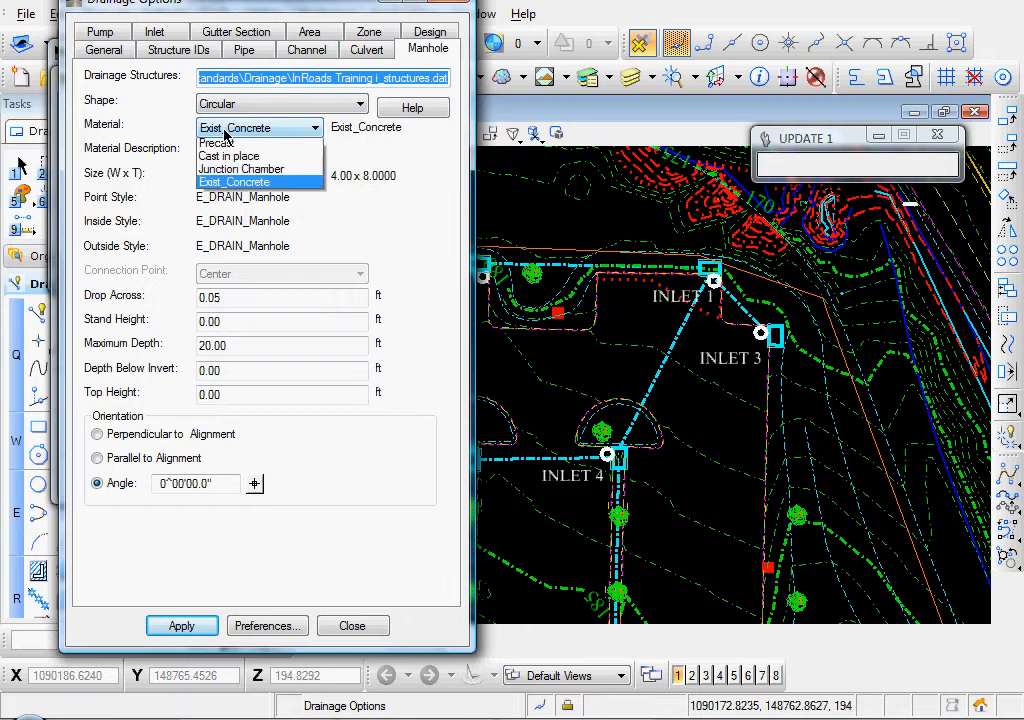
click(224, 131)
click(203, 180)
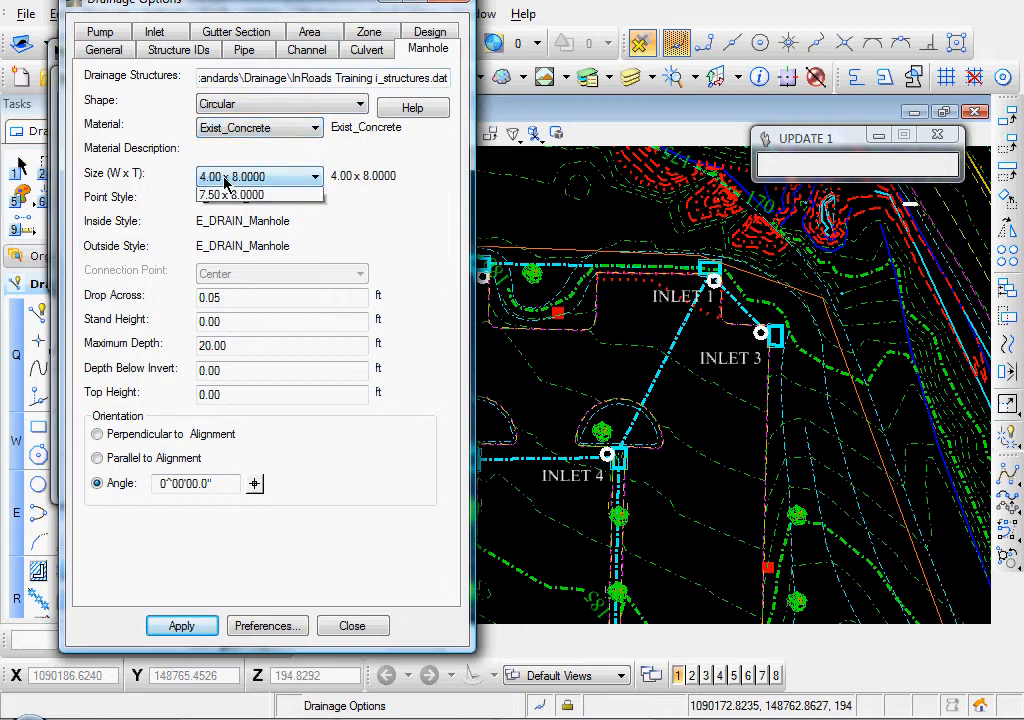
click(216, 210)
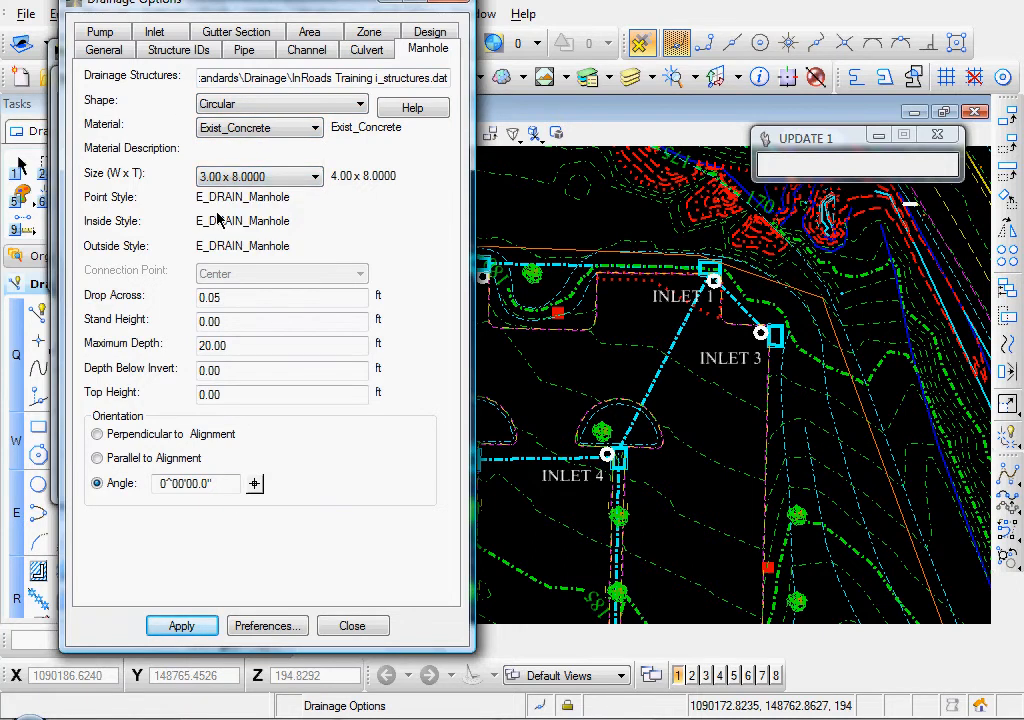
click(220, 483)
click(180, 627)
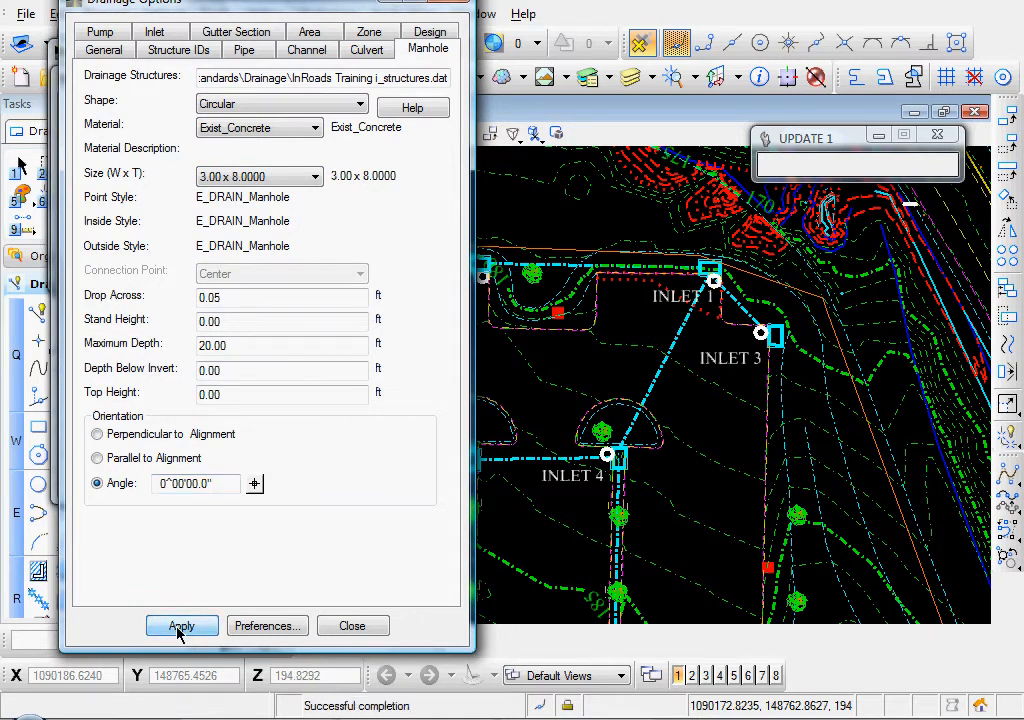
click(350, 627)
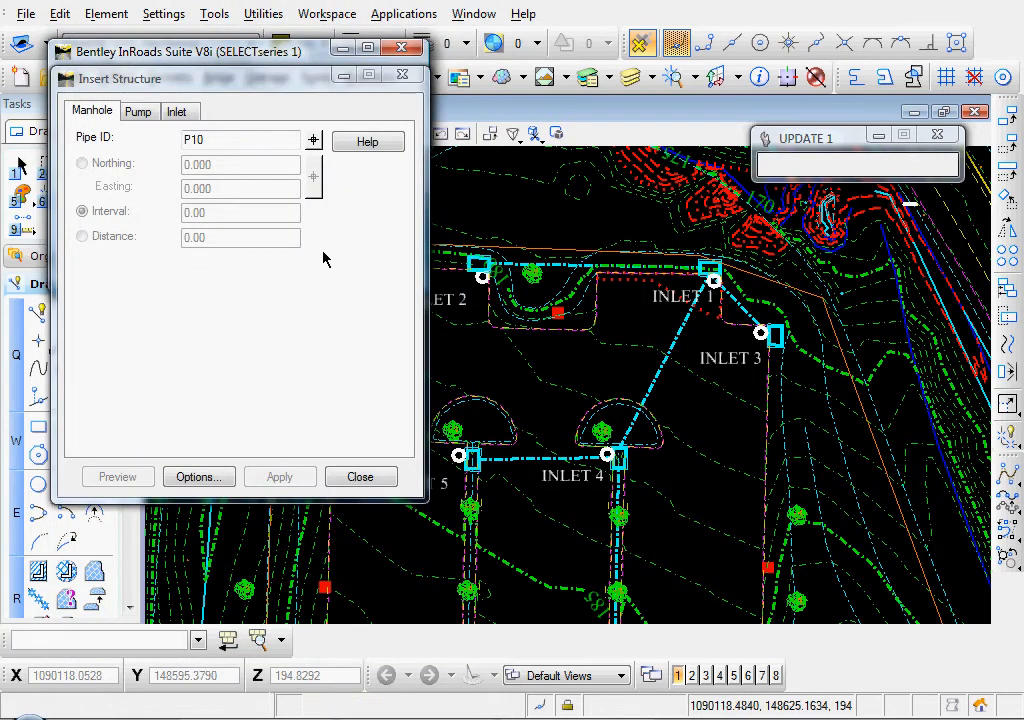
Choose the pipe between Inlet 1 and Inlet 3 as the host for the new manhole.
click(313, 143)
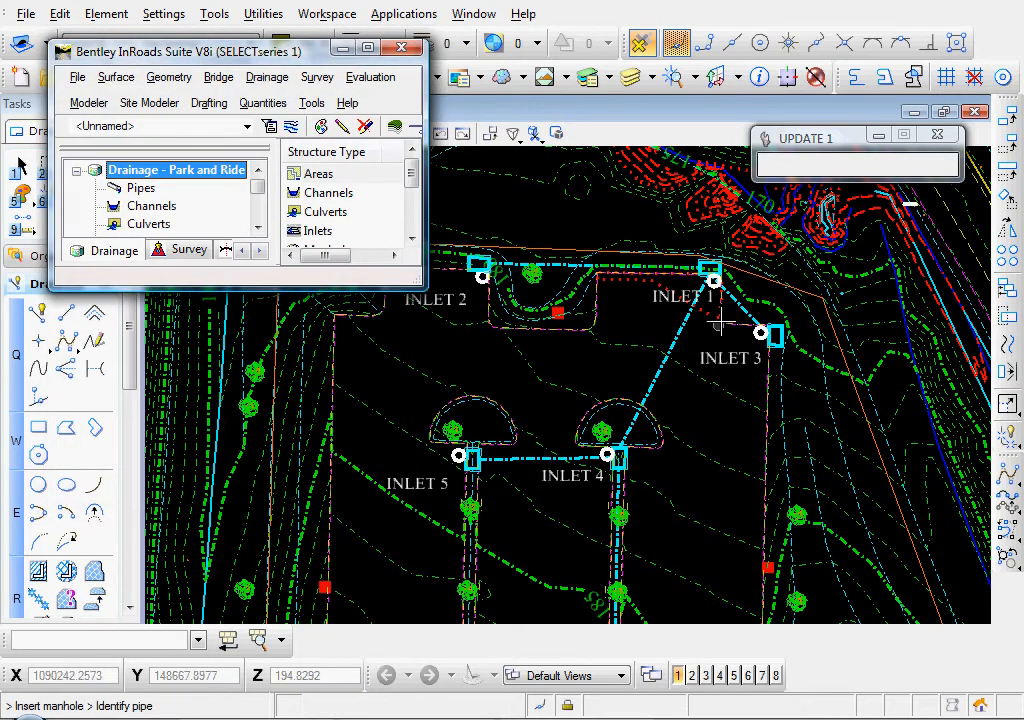
scroll(722, 313, up, 2)
scroll(736, 297, up, 2)
click(755, 295)
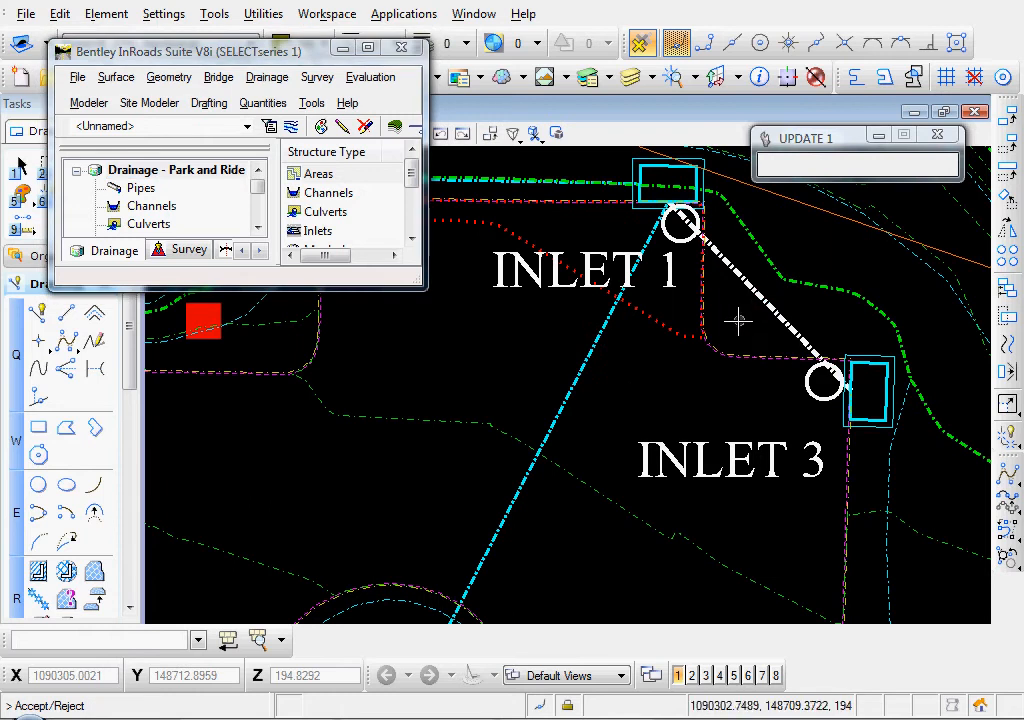
click(736, 322)
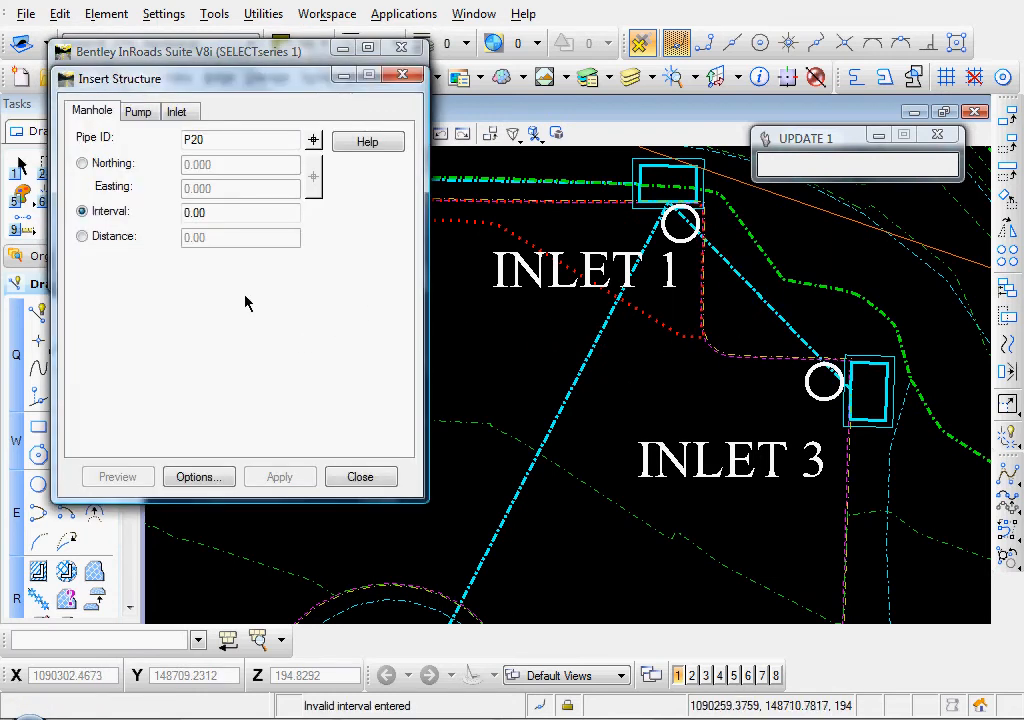
Insert a manhole by coordinates near the pipe's midpoint, at about northing 148712.985 and easting 1090305.371, previewing it first.
click(82, 164)
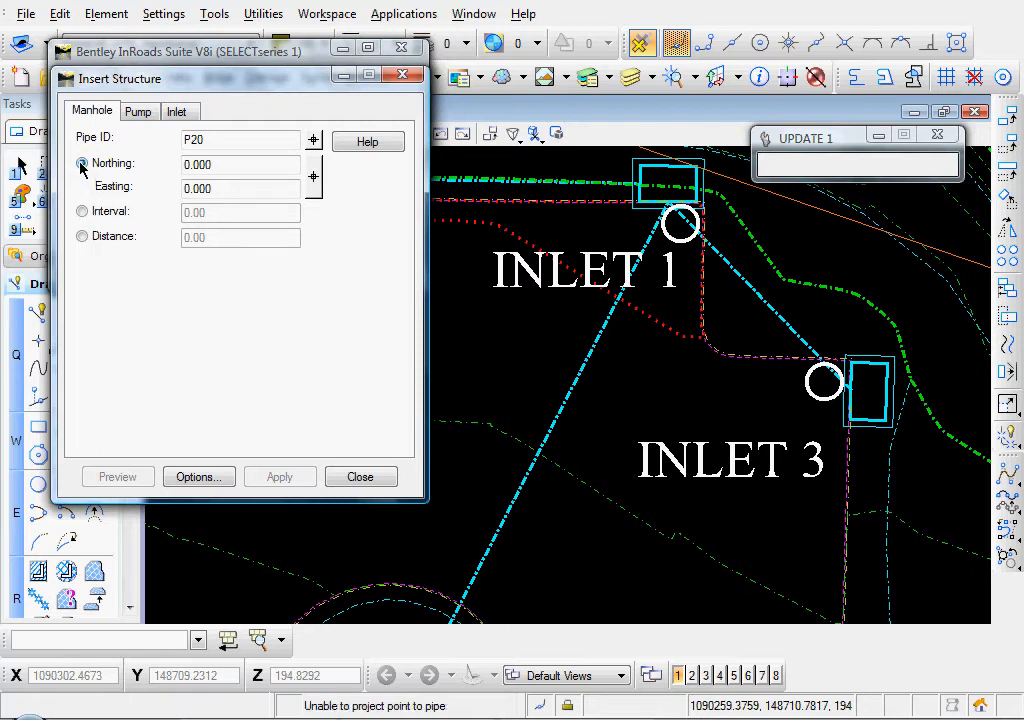
click(314, 178)
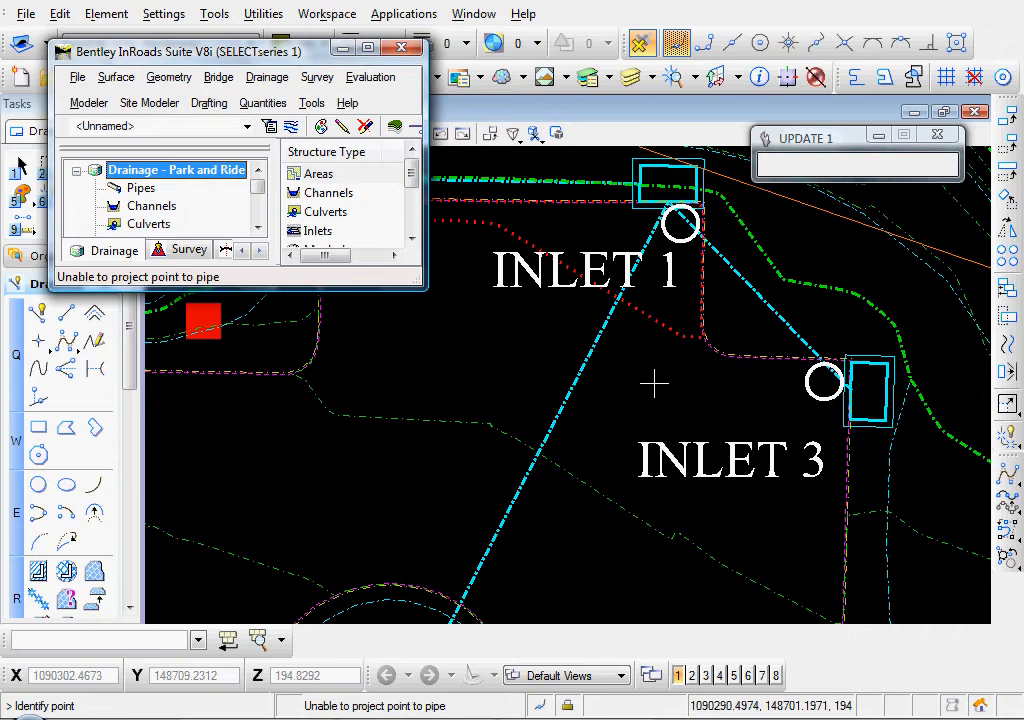
scroll(727, 316, up, 2)
scroll(727, 316, down, 2)
middle_drag(727, 318, 665, 360)
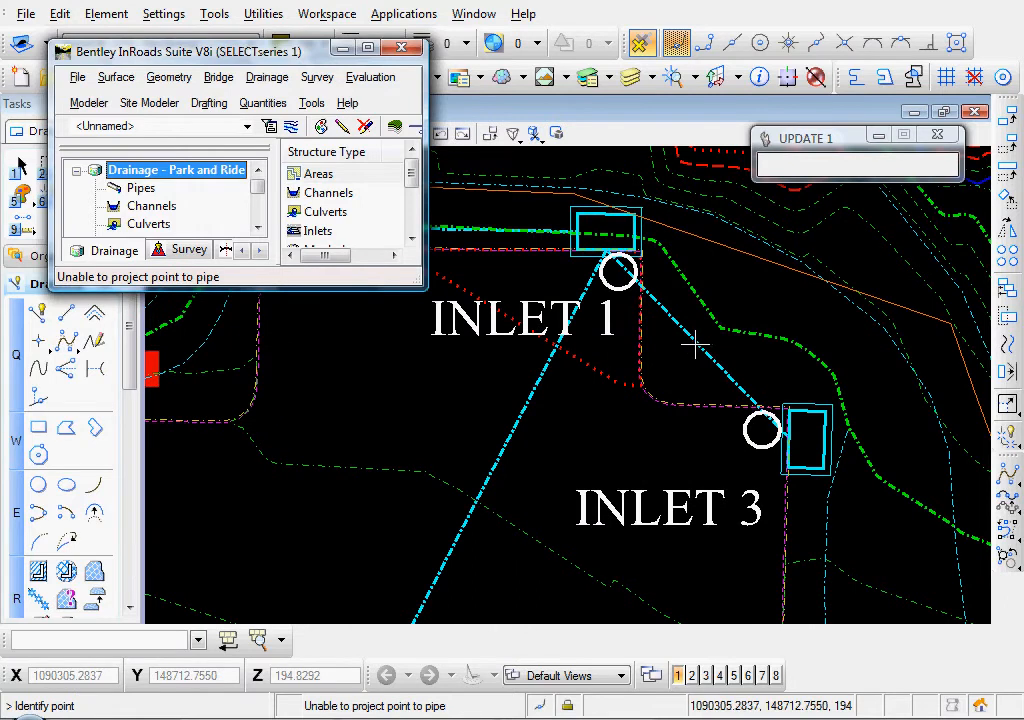
click(695, 343)
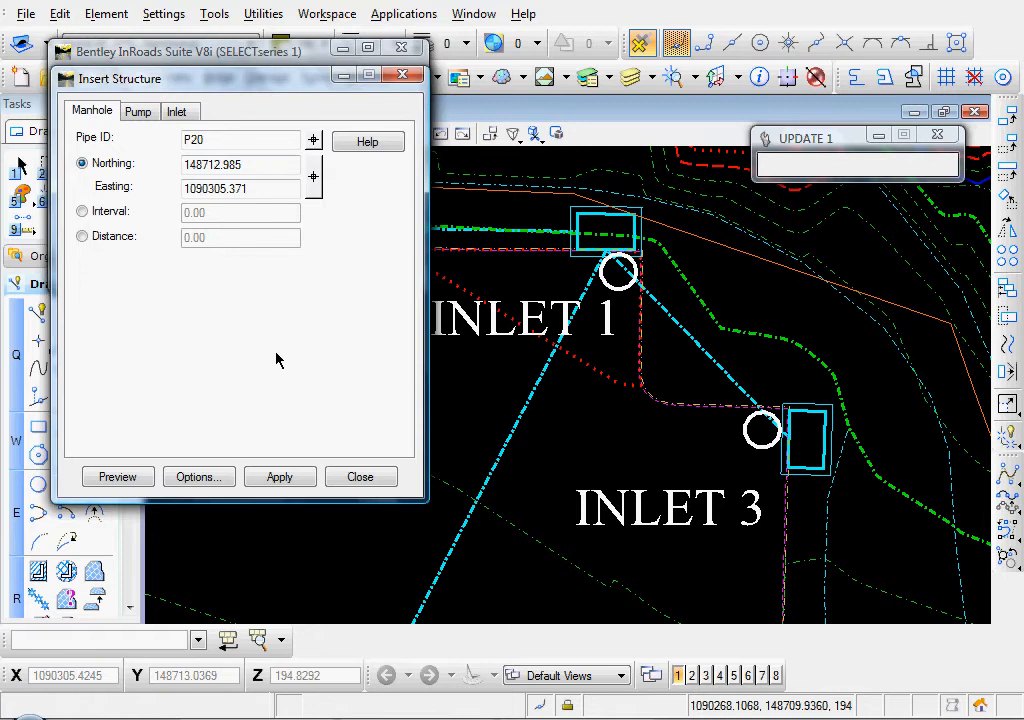
click(117, 478)
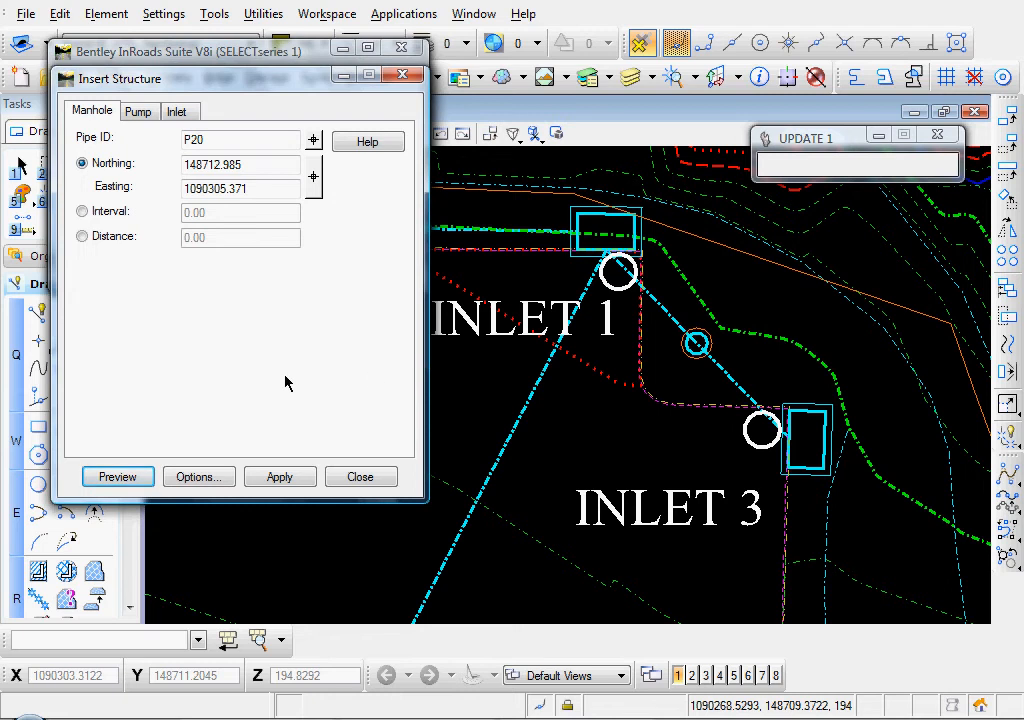
click(278, 477)
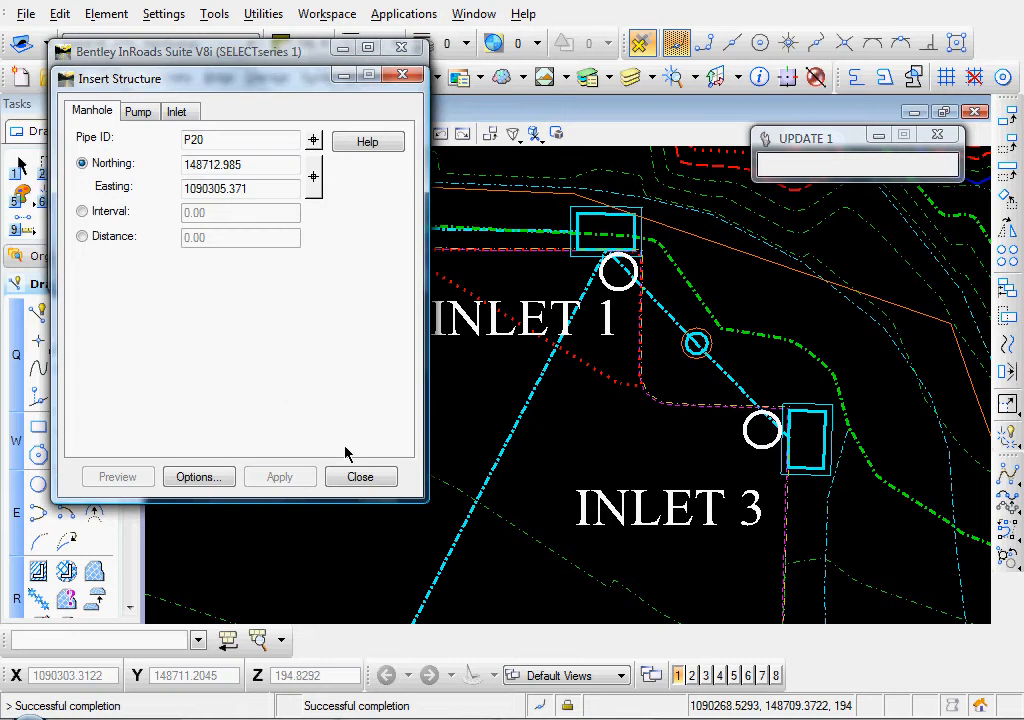
click(360, 478)
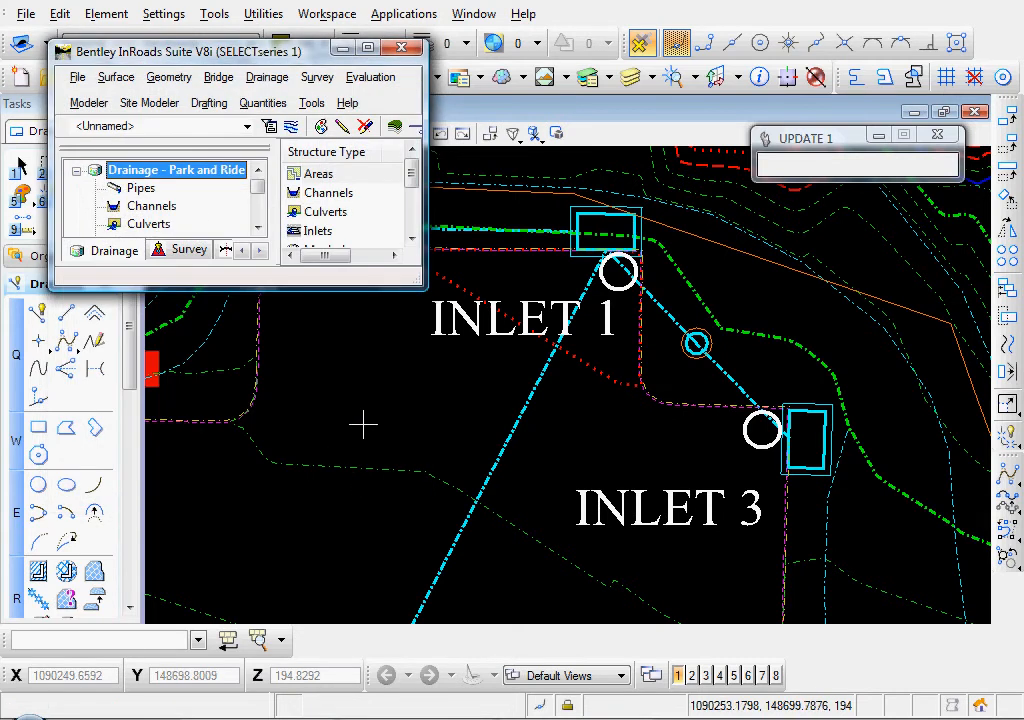
Start another manhole insertion and choose the pipe between Inlet 2 and Inlet 1 as its host.
middle_drag(635, 407, 649, 469)
scroll(448, 464, down, 1)
mouse_move(446, 464)
middle_down()
mouse_move(673, 473)
mouse_move(613, 466)
middle_up()
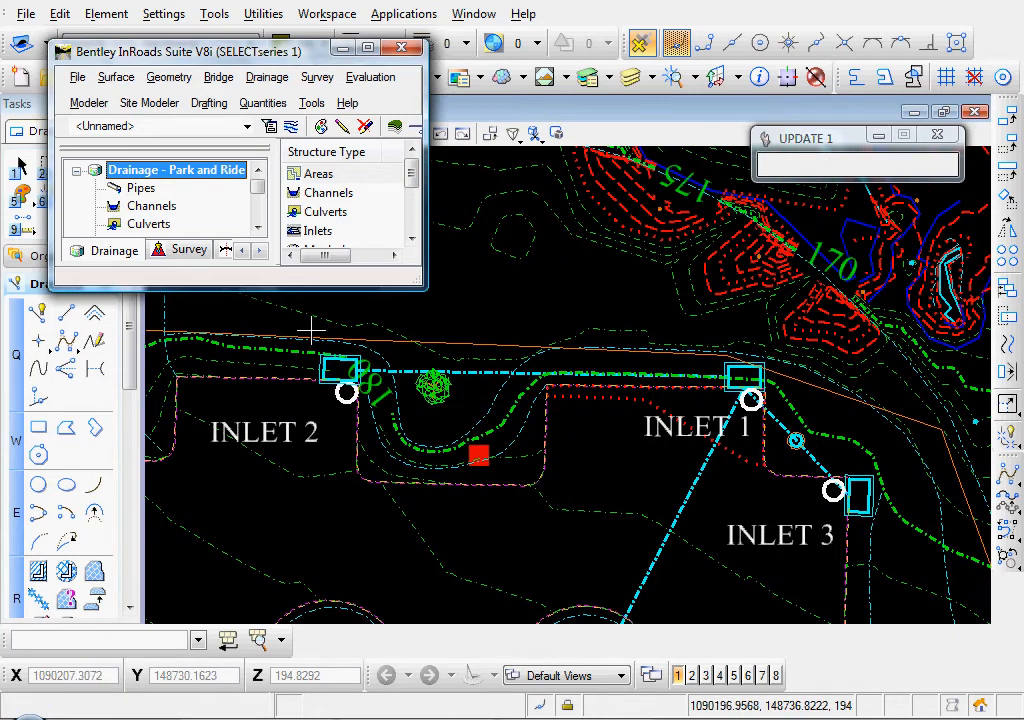
click(266, 80)
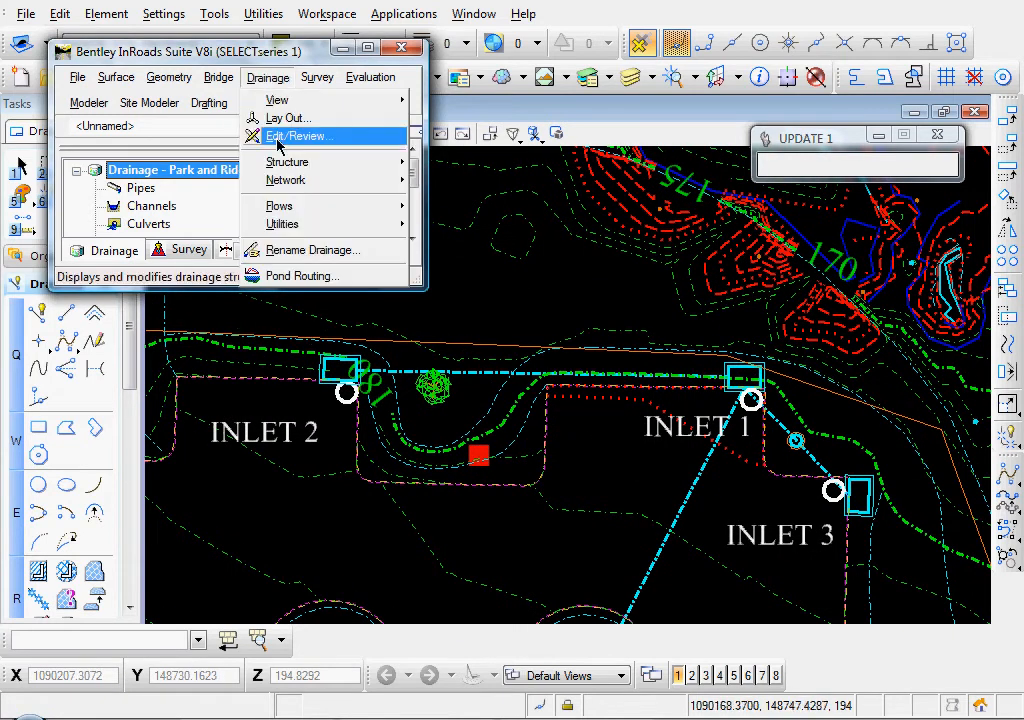
mouse_move(288, 162)
click(468, 182)
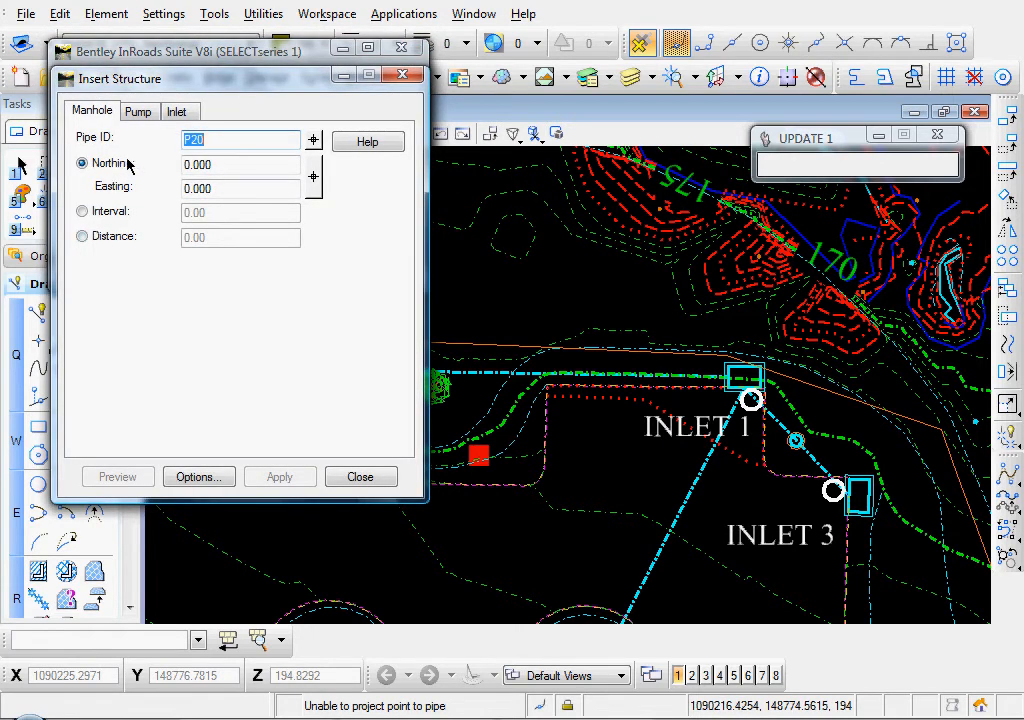
click(315, 145)
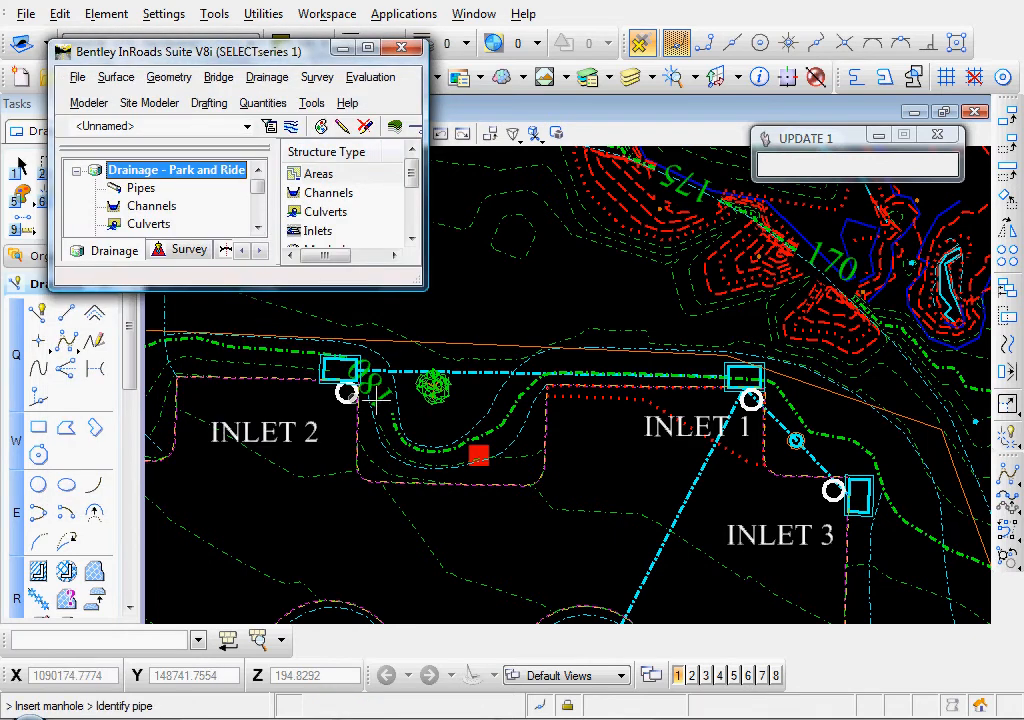
click(484, 374)
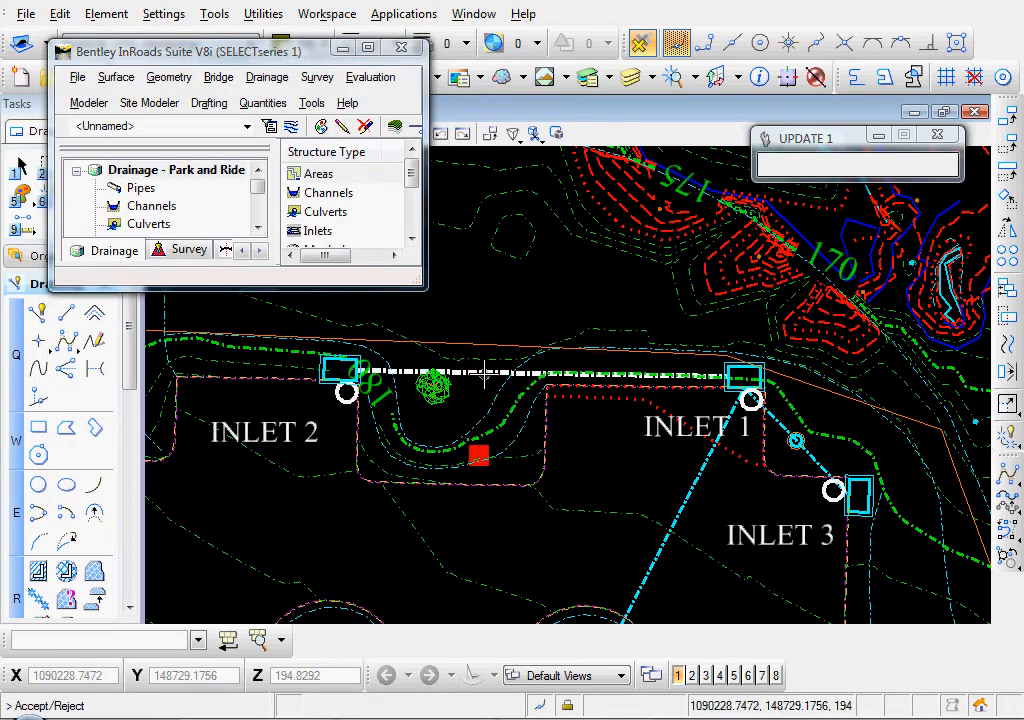
click(469, 397)
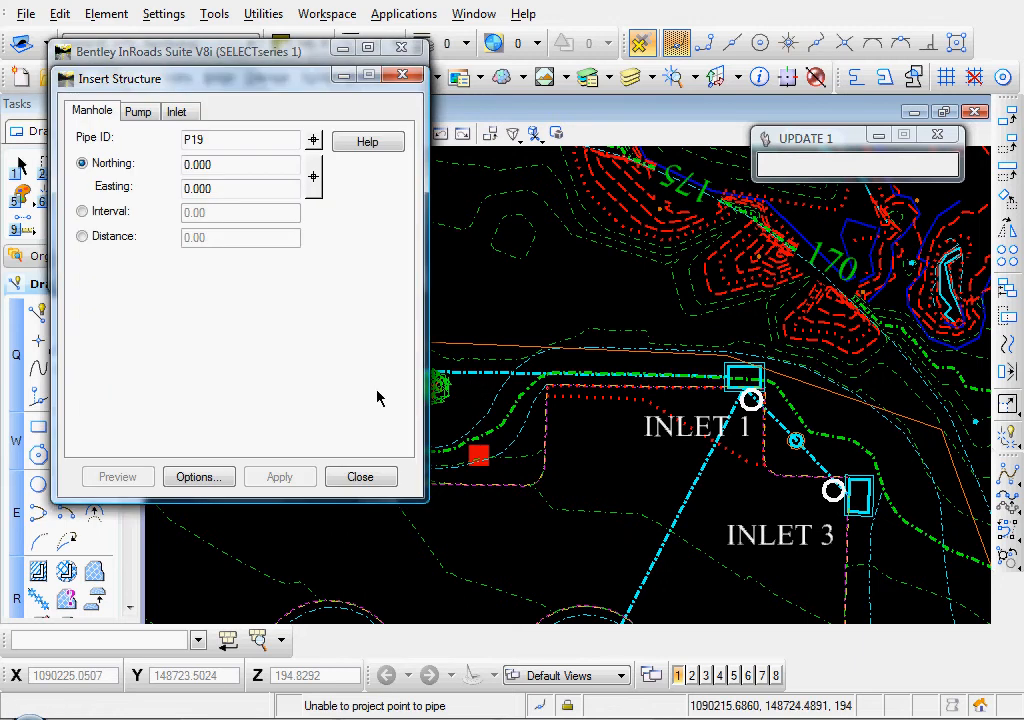
Insert manholes at a 33.00 interval along the pipe between Inlet 2 and Inlet 1, previewing them first.
click(82, 212)
drag(206, 212, 172, 213)
text(33)
key(Tab)
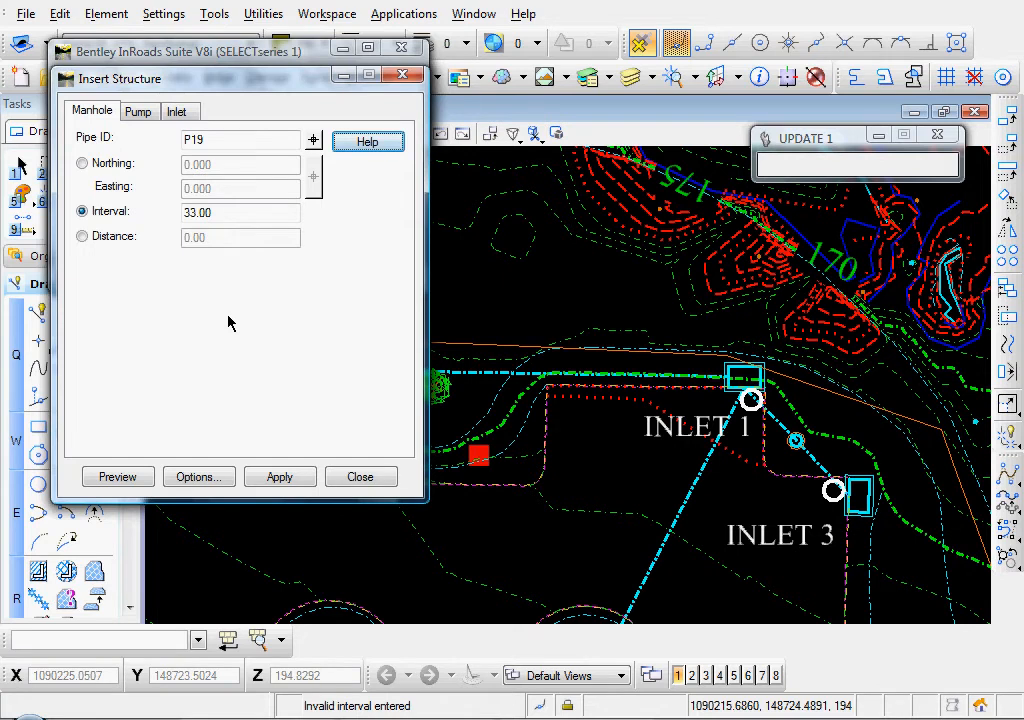
click(237, 211)
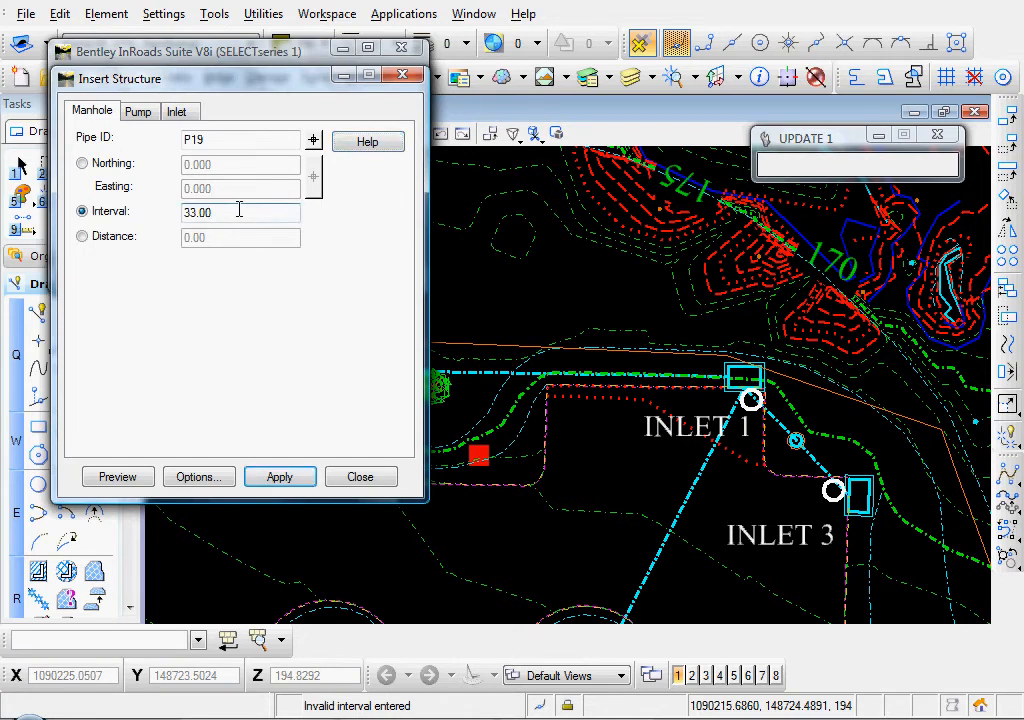
click(118, 477)
mouse_move(478, 491)
middle_down()
mouse_move(588, 489)
mouse_move(623, 452)
middle_up()
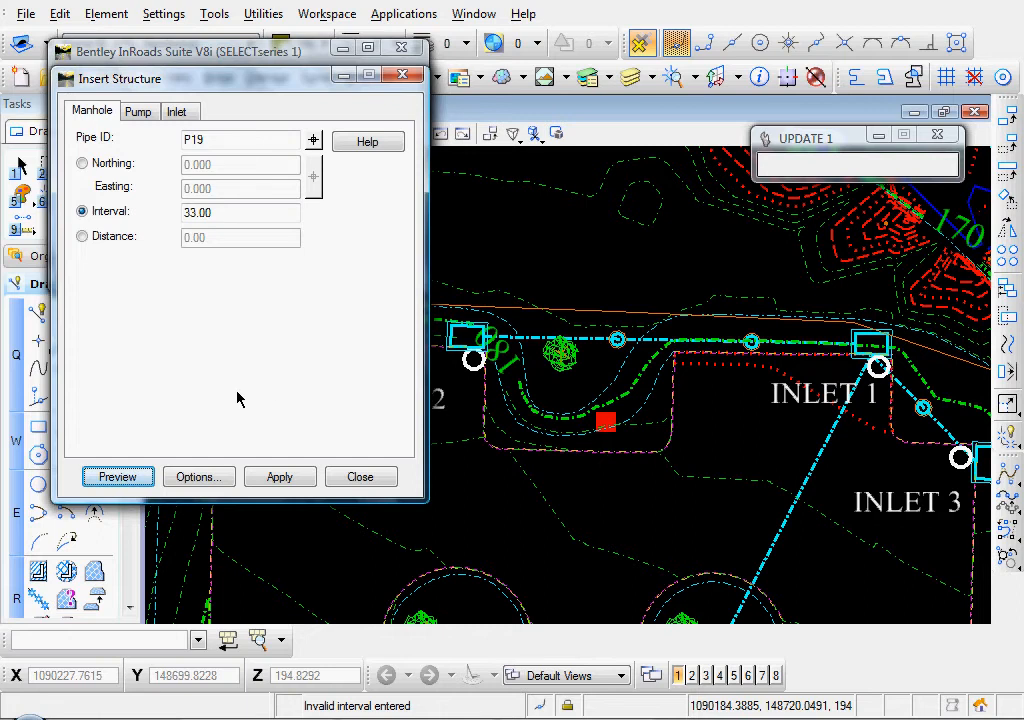
click(278, 478)
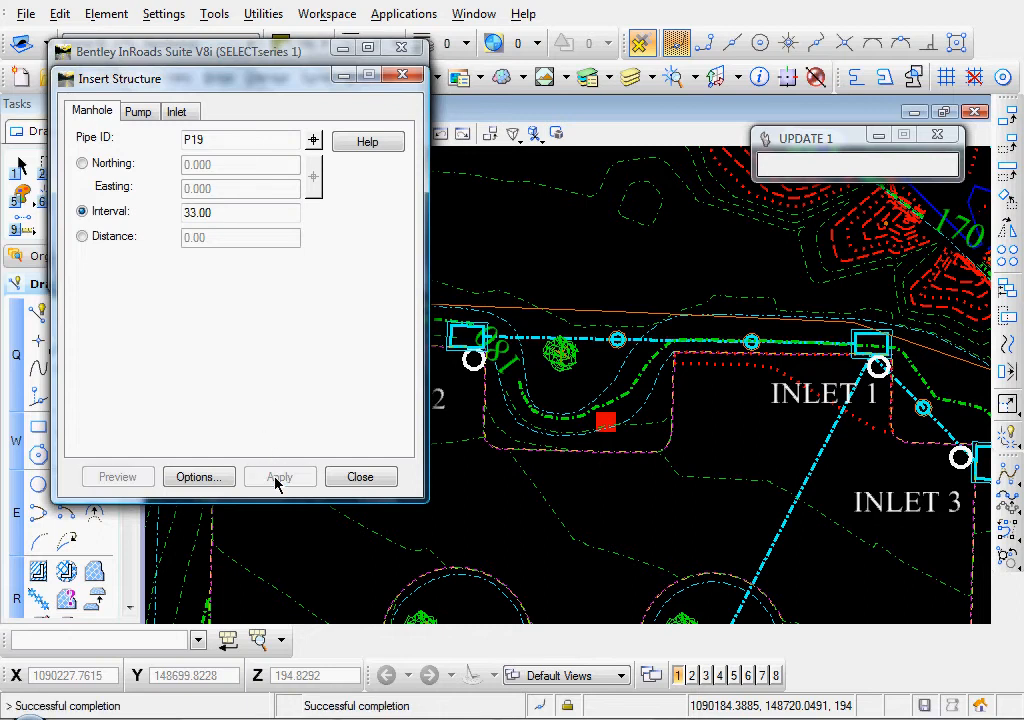
click(360, 477)
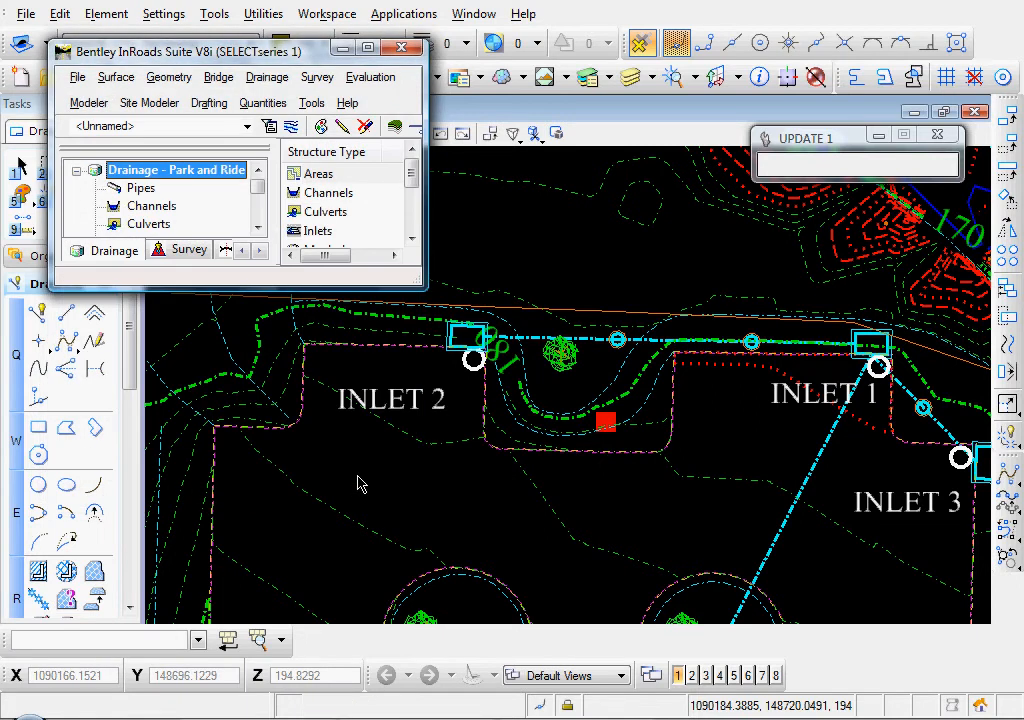
Move the manhole between Inlet 1 and Inlet 3 to directly south of Inlet 1, tracking the Park and Ride surface for elevation.
middle_drag(608, 521, 535, 533)
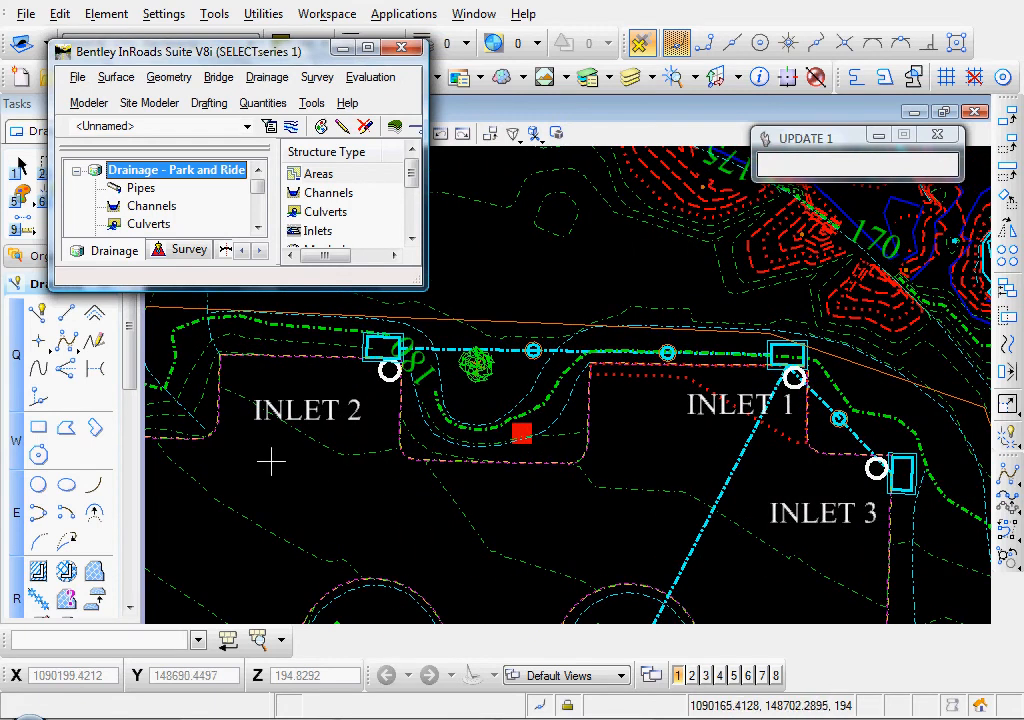
click(267, 78)
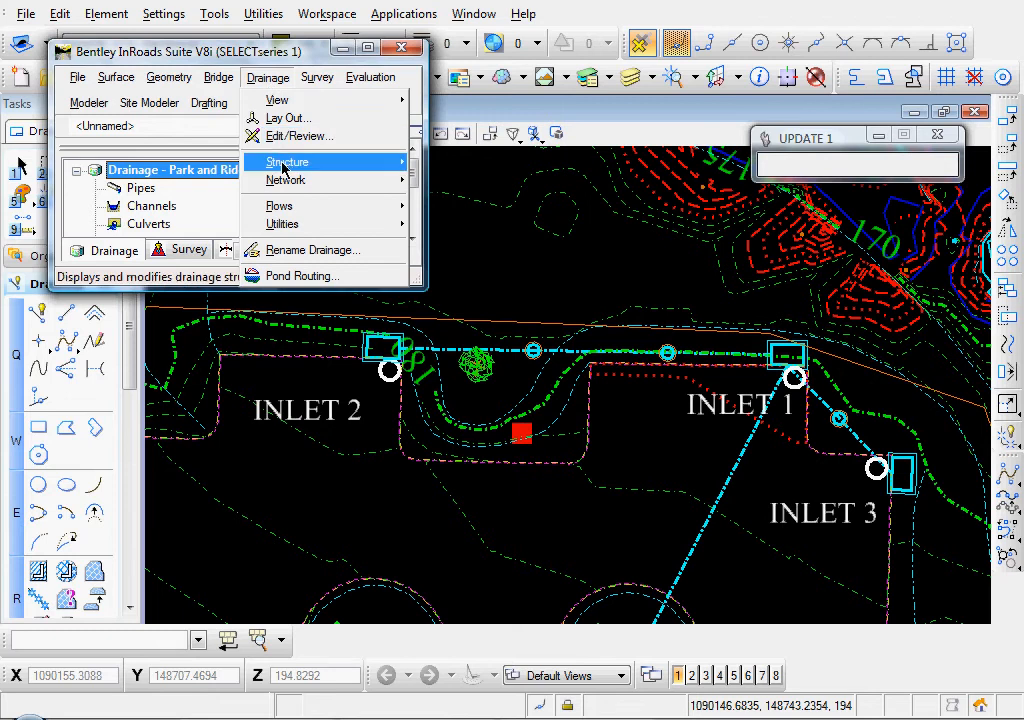
mouse_move(405, 163)
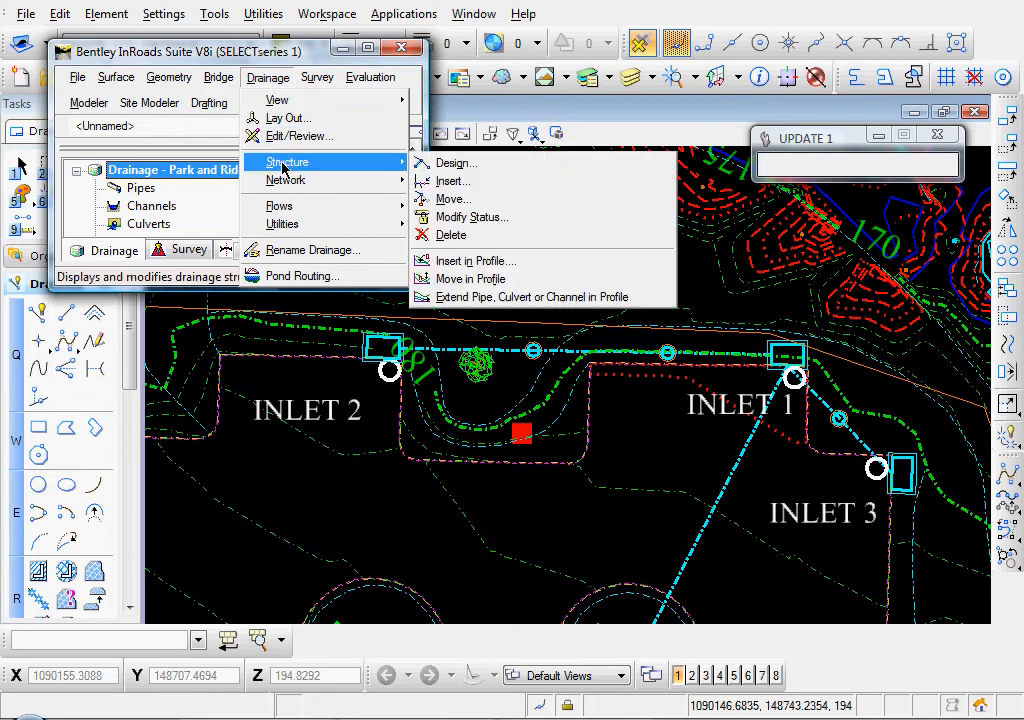
click(453, 199)
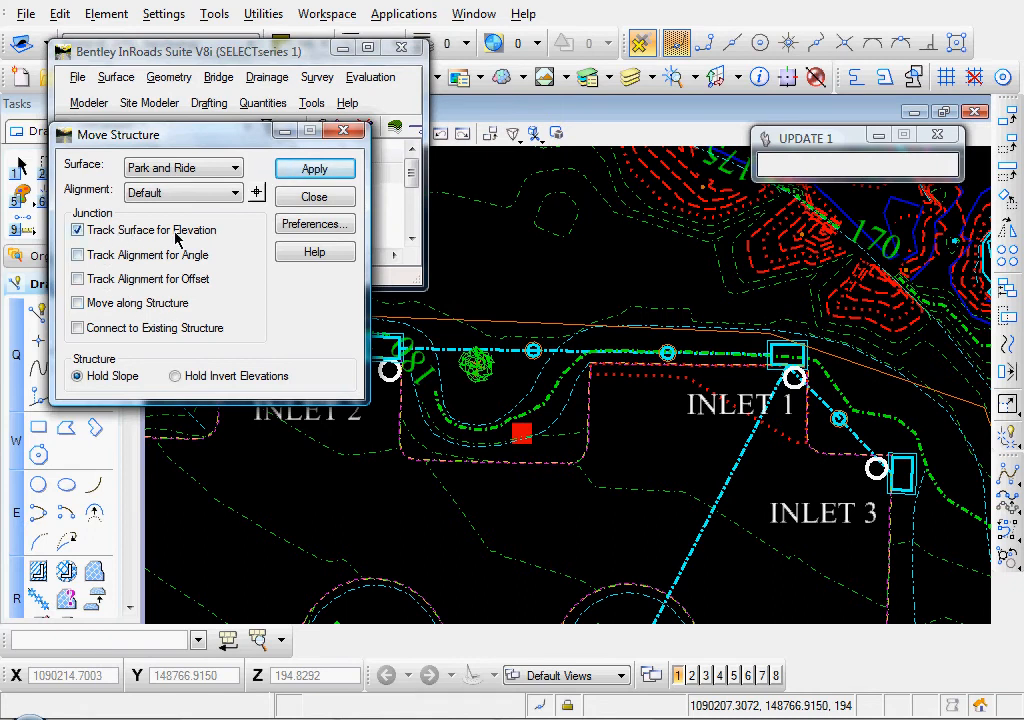
click(185, 168)
click(185, 168)
click(312, 171)
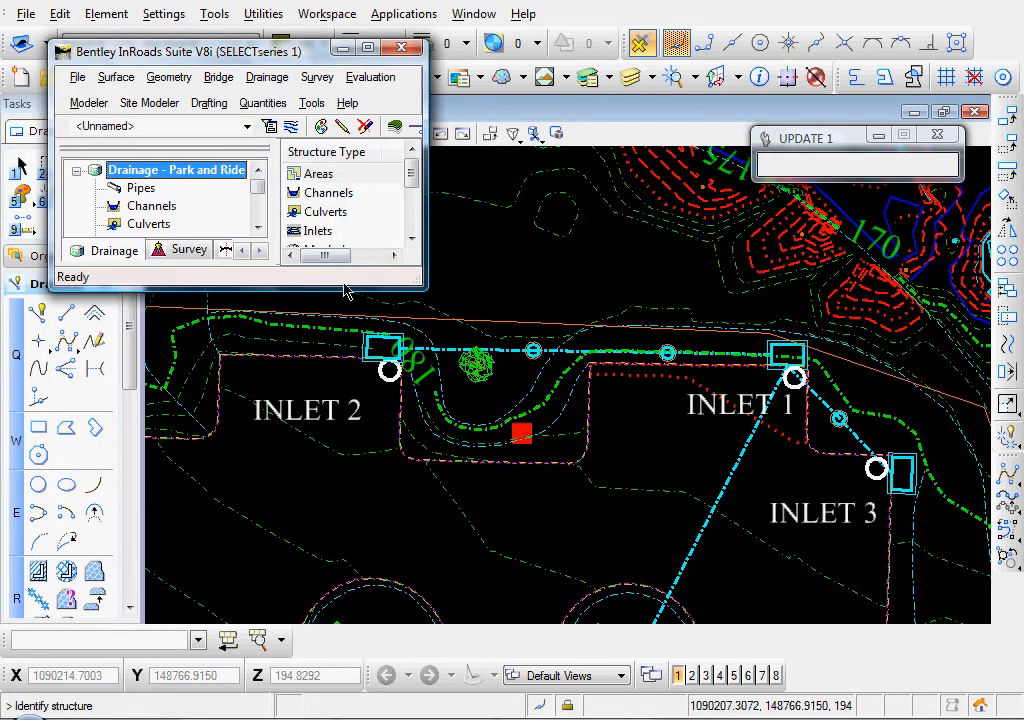
middle_drag(747, 482, 689, 462)
scroll(760, 430, up, 2)
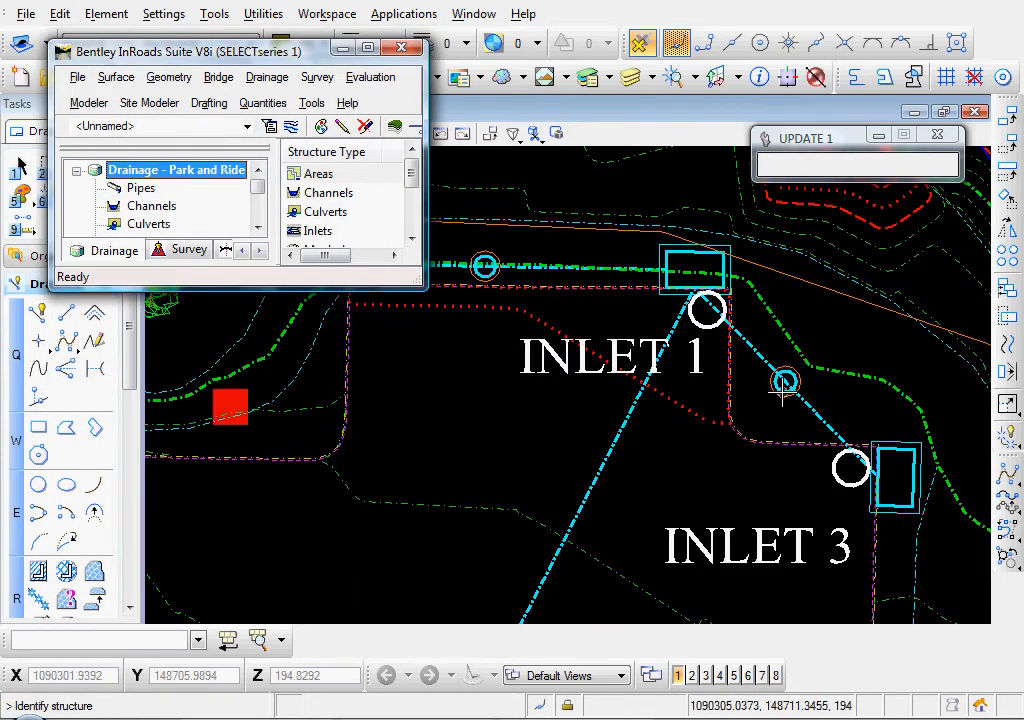
click(764, 397)
click(749, 417)
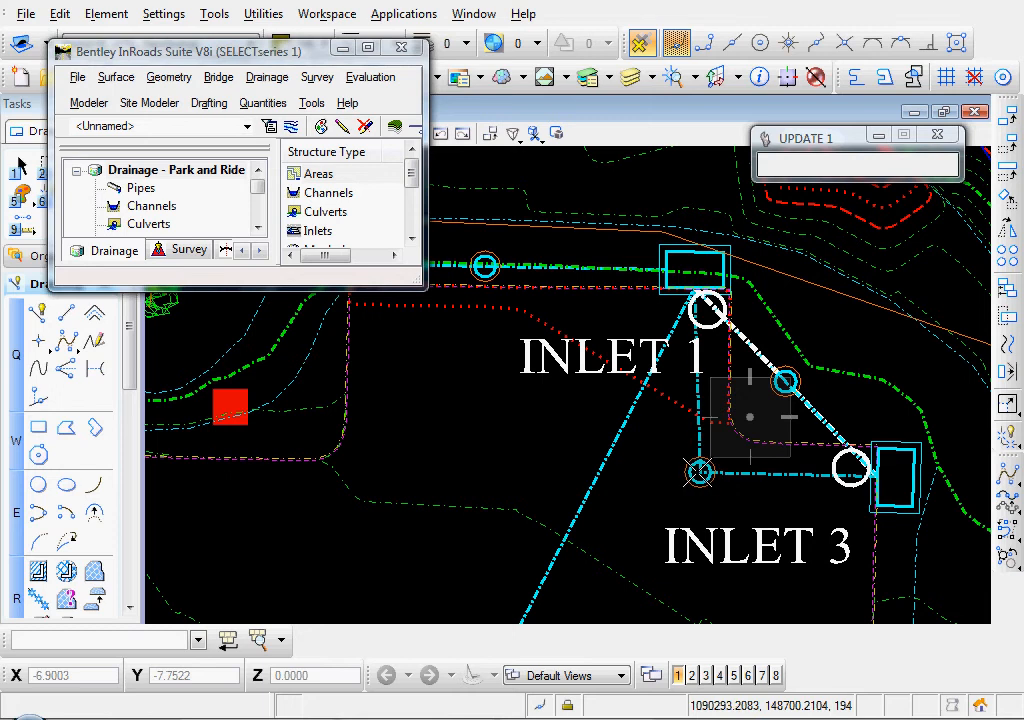
click(694, 472)
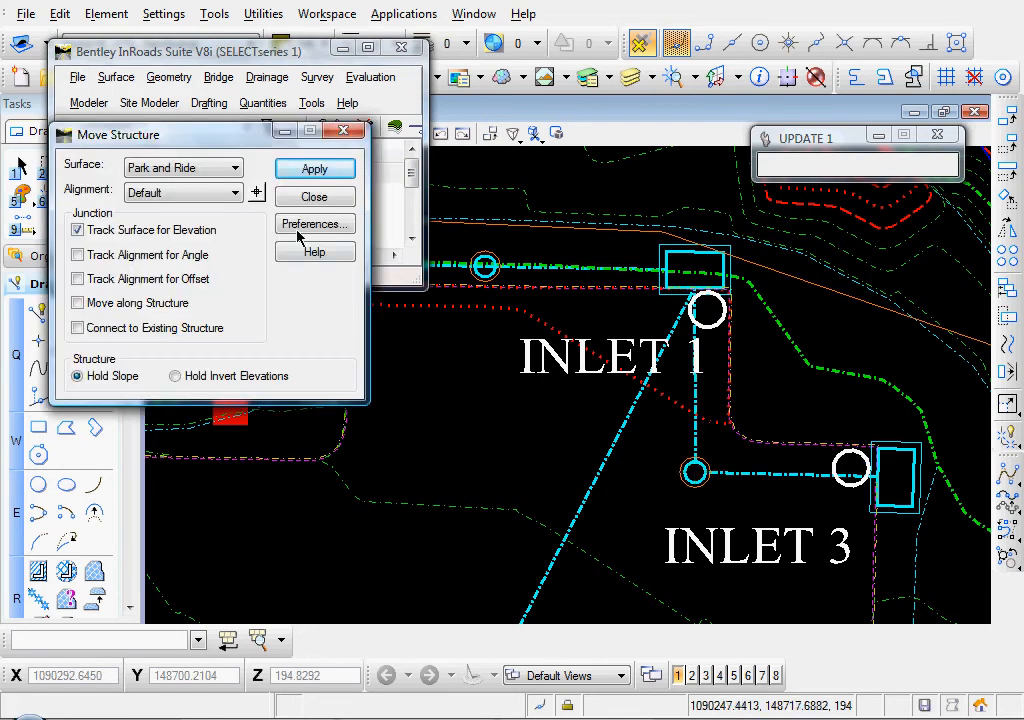
Move the manhole nearest Inlet 2 to a point south of Inlet 2, at about easting 1090191.46 and northing 148688.23.
click(316, 168)
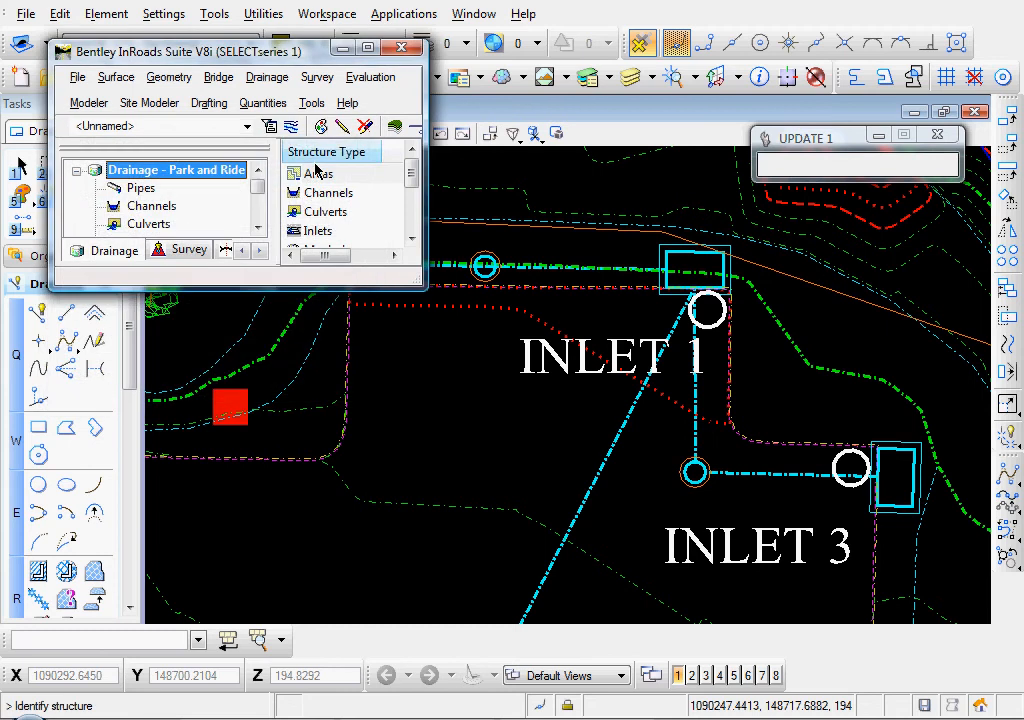
scroll(407, 423, down, 3)
middle_drag(407, 423, 469, 448)
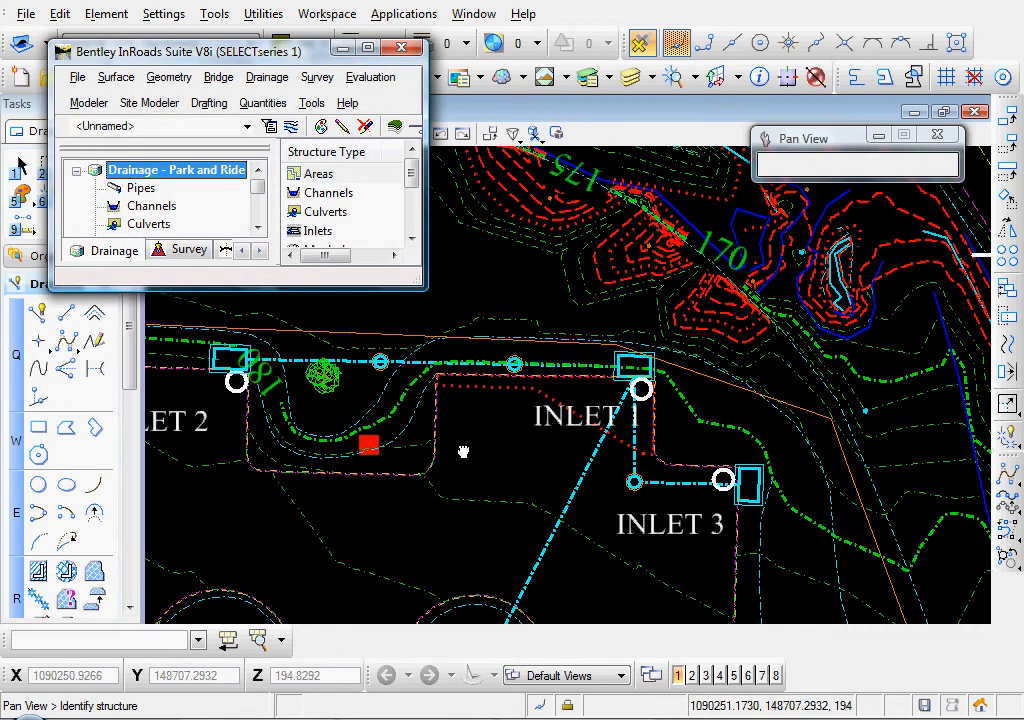
mouse_move(384, 398)
middle_down()
mouse_move(489, 405)
mouse_move(480, 393)
middle_up()
scroll(480, 393, up, 2)
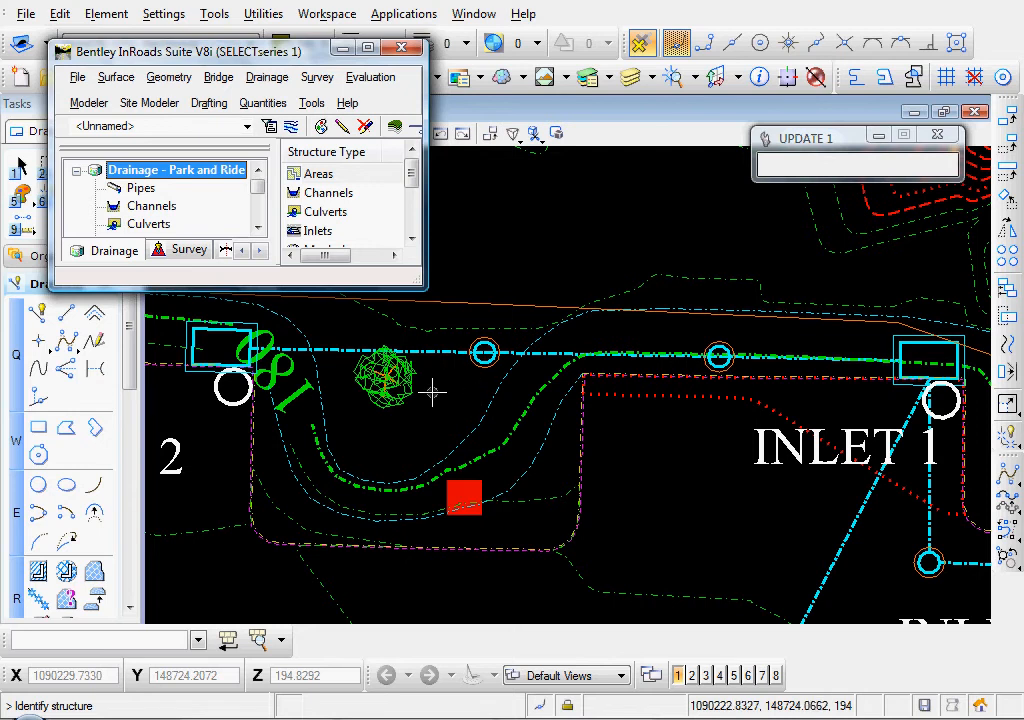
click(476, 372)
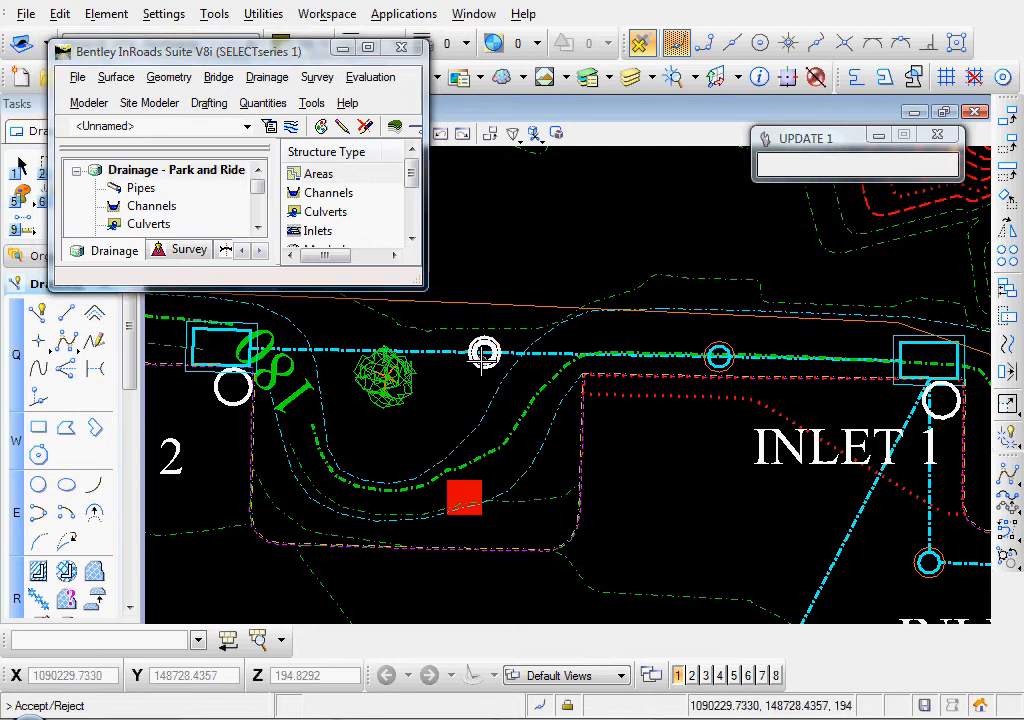
click(458, 400)
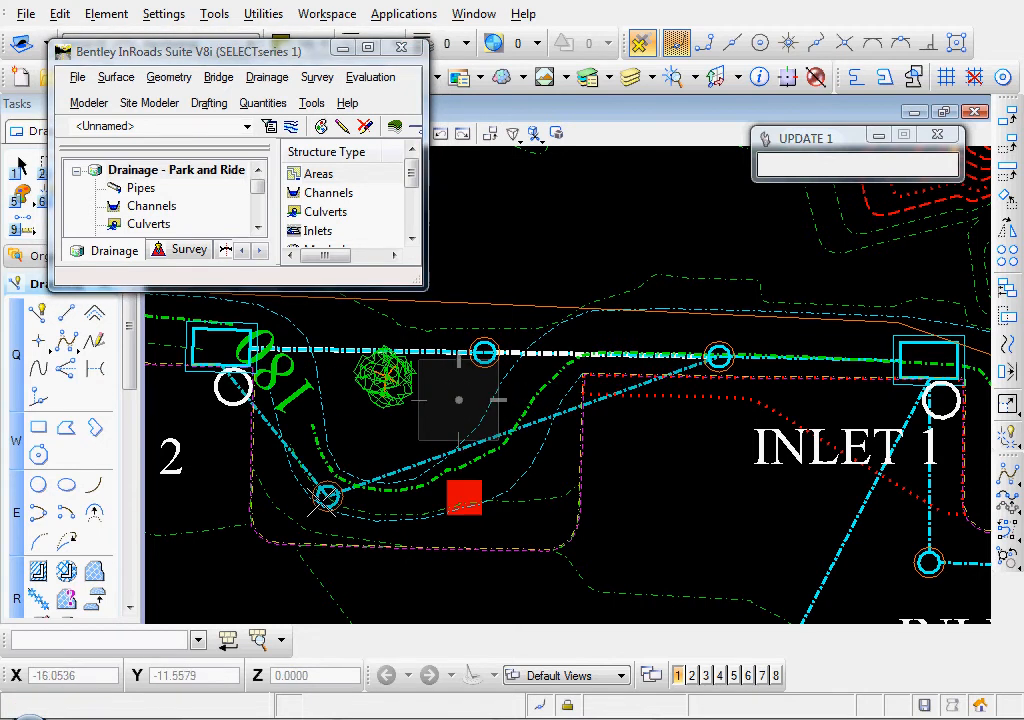
middle_drag(316, 532, 373, 464)
scroll(373, 464, down, 3)
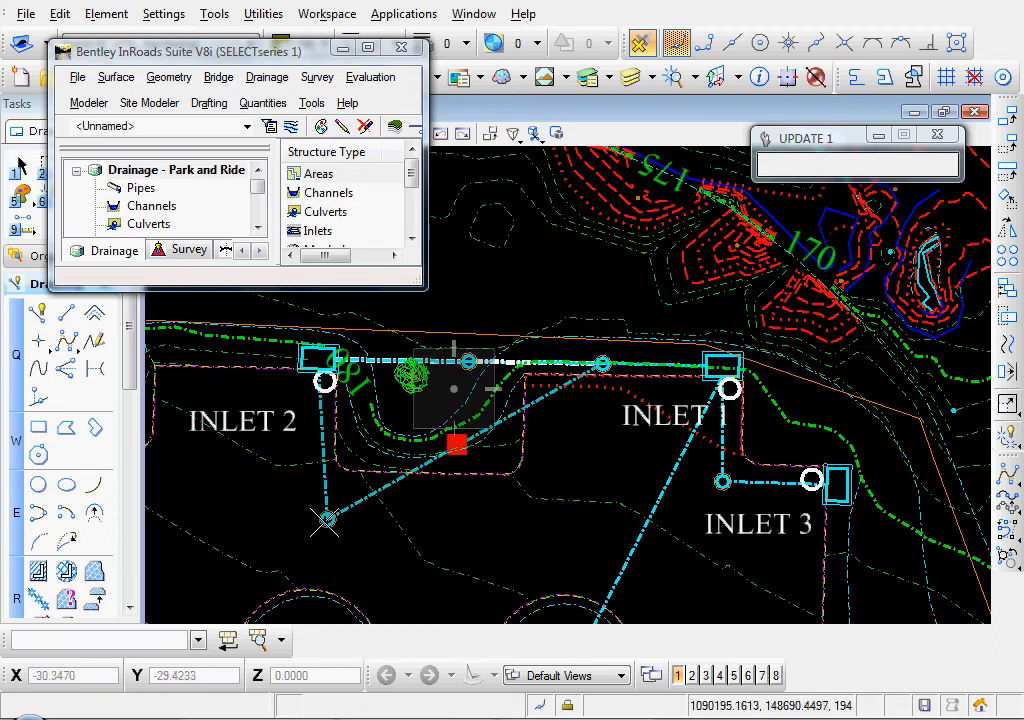
click(311, 529)
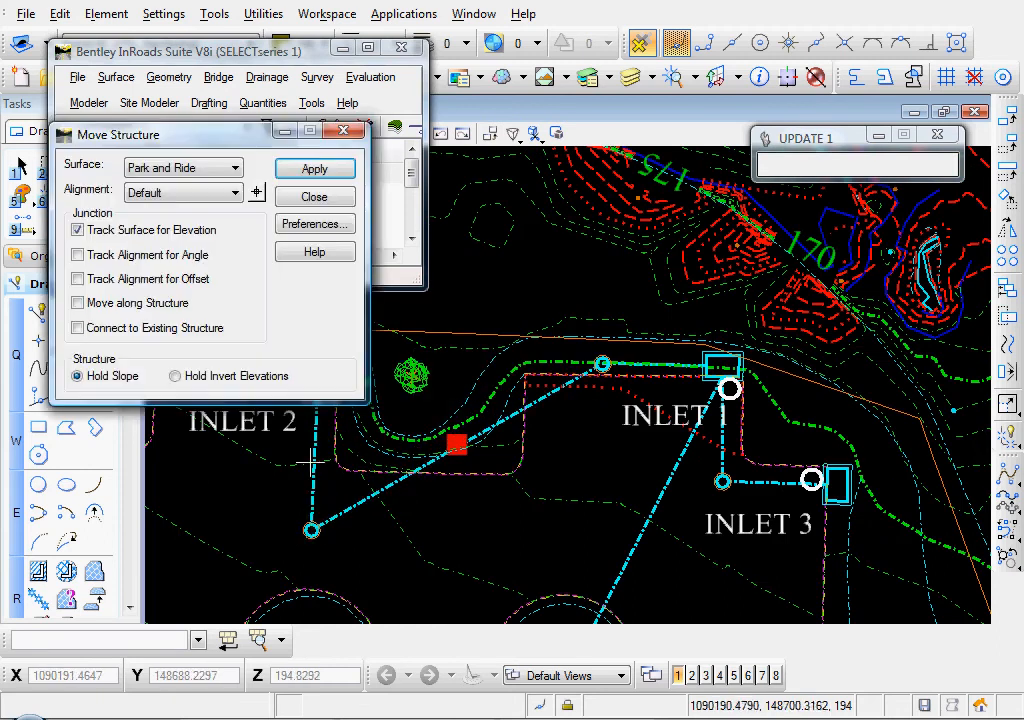
Move the remaining manhole west of Inlet 1 to about easting 1090253.99 and northing 148689.57, and finish moving structures.
click(313, 170)
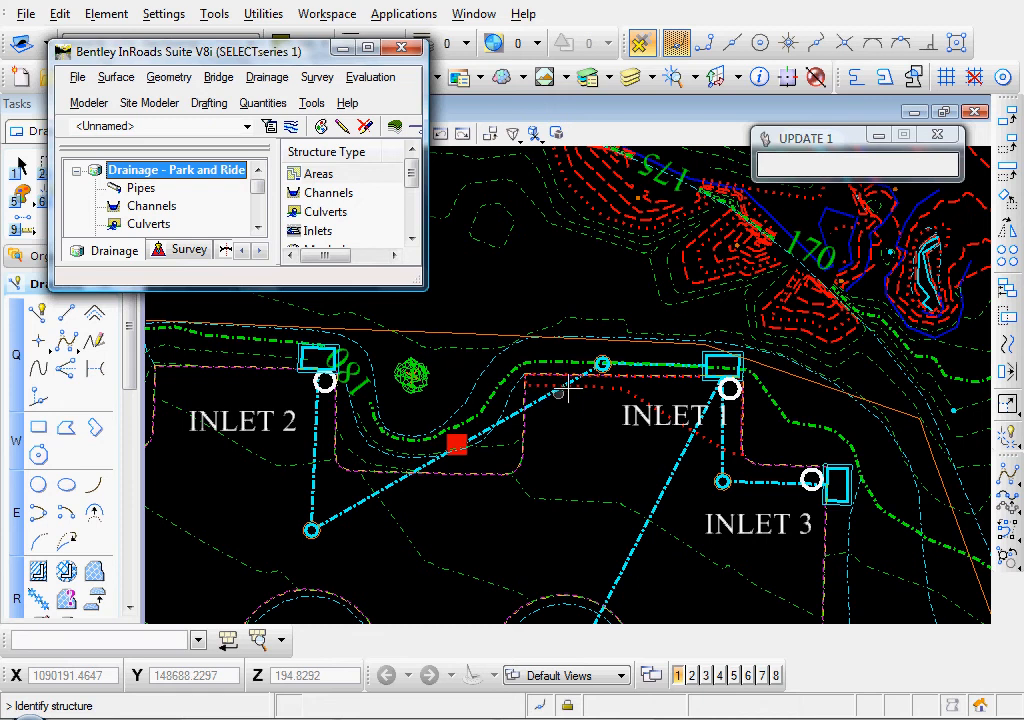
click(602, 366)
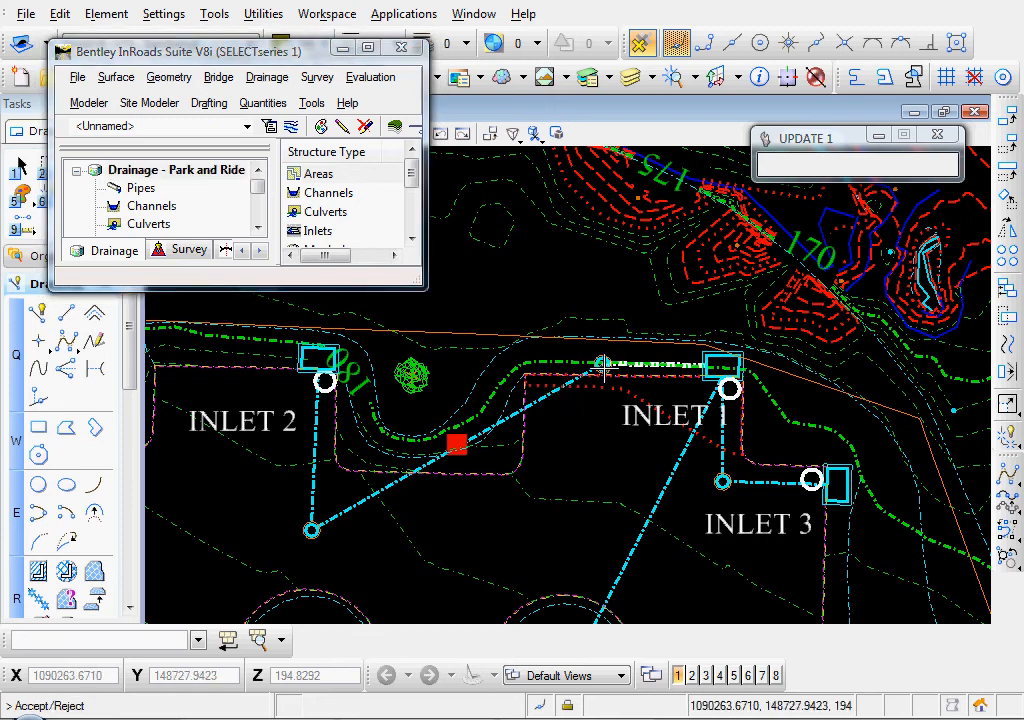
scroll(602, 366, up, 2)
right_click(604, 367)
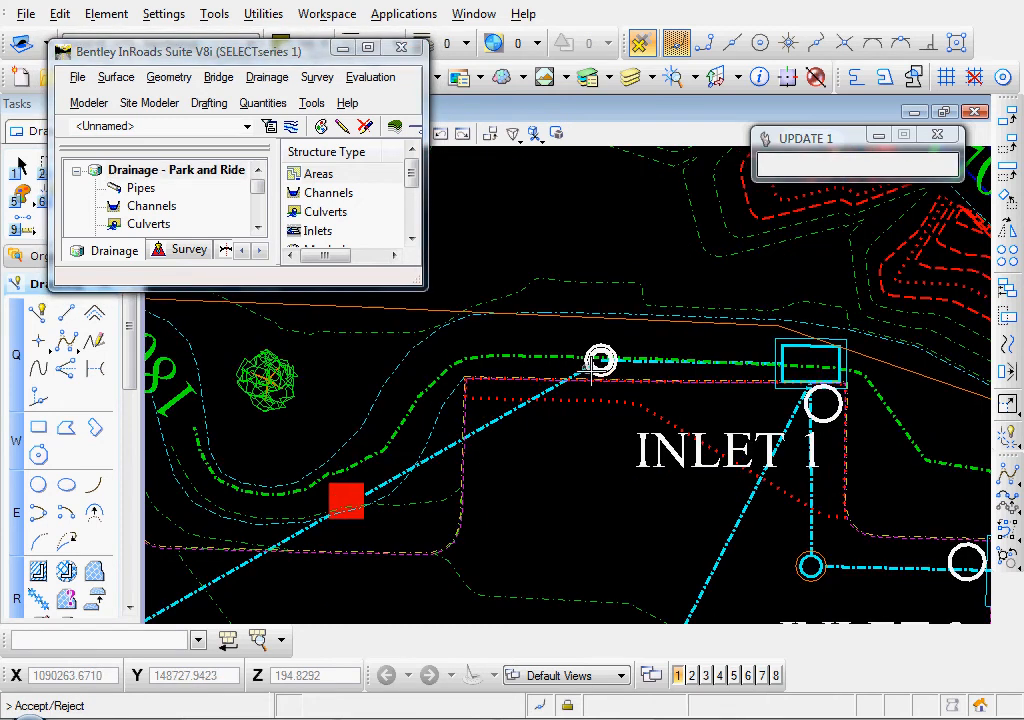
click(597, 414)
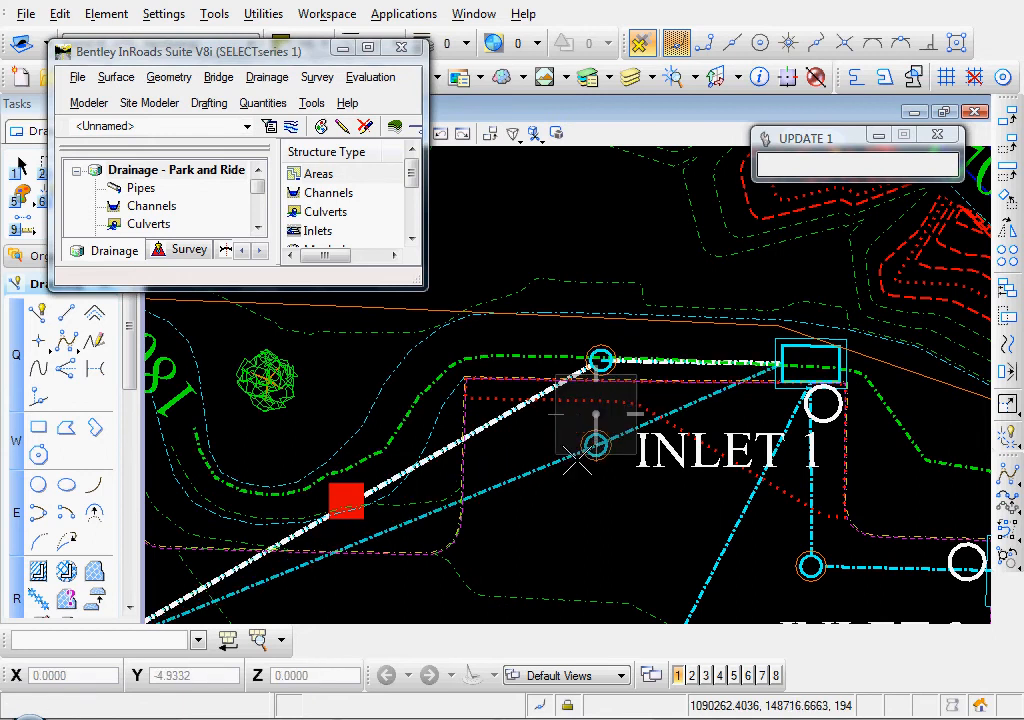
scroll(569, 494, down, 3)
middle_drag(569, 493, 568, 395)
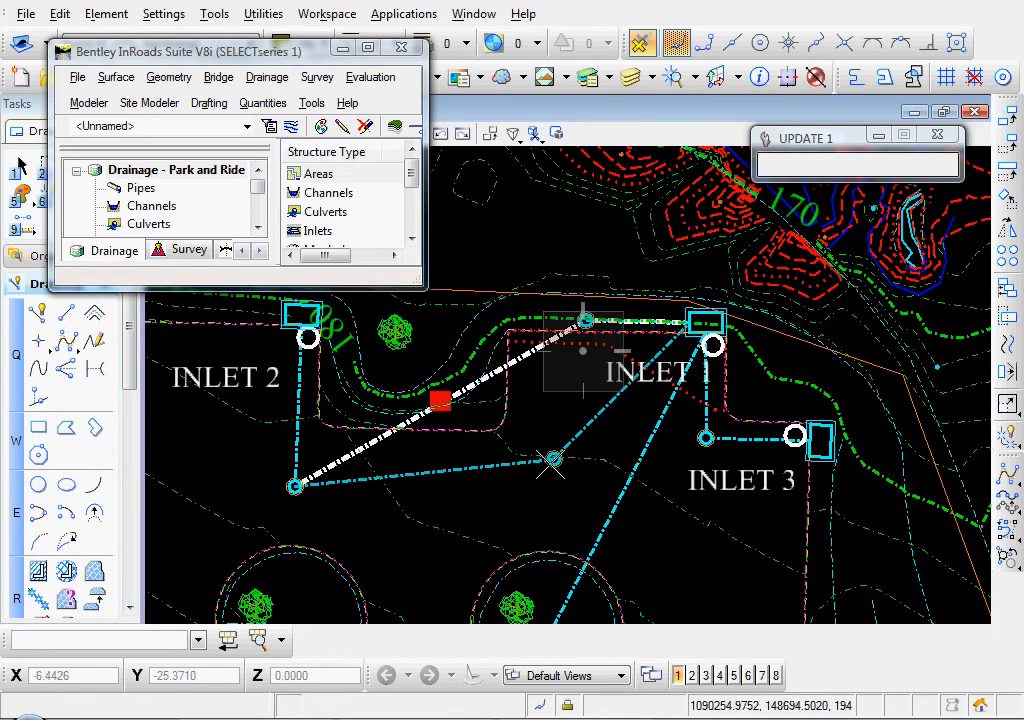
click(548, 483)
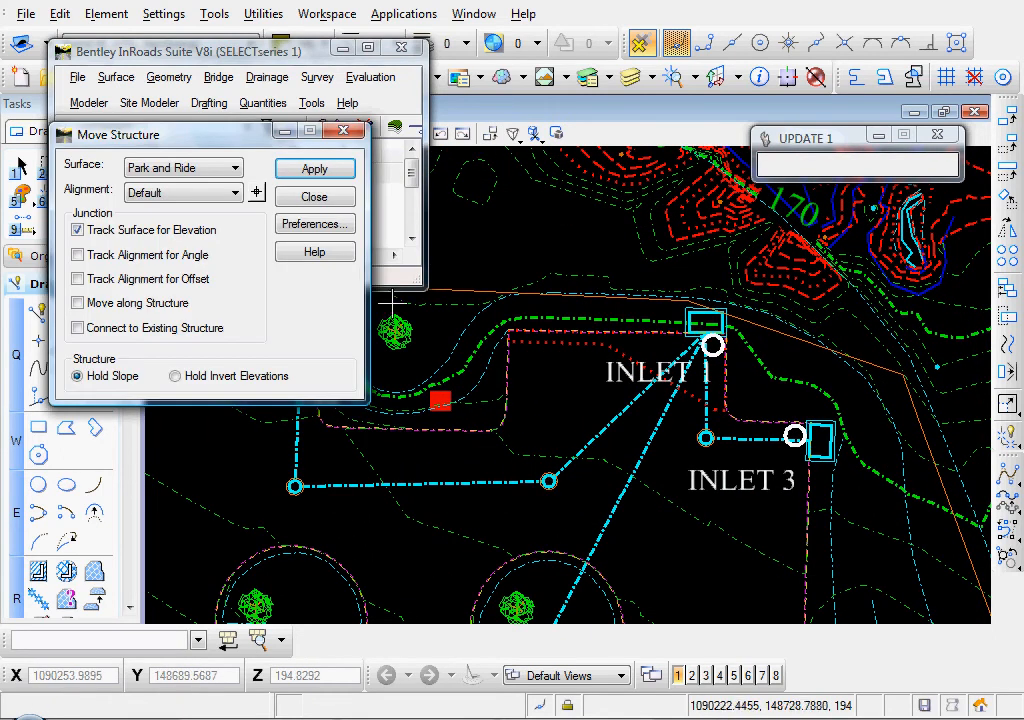
click(310, 172)
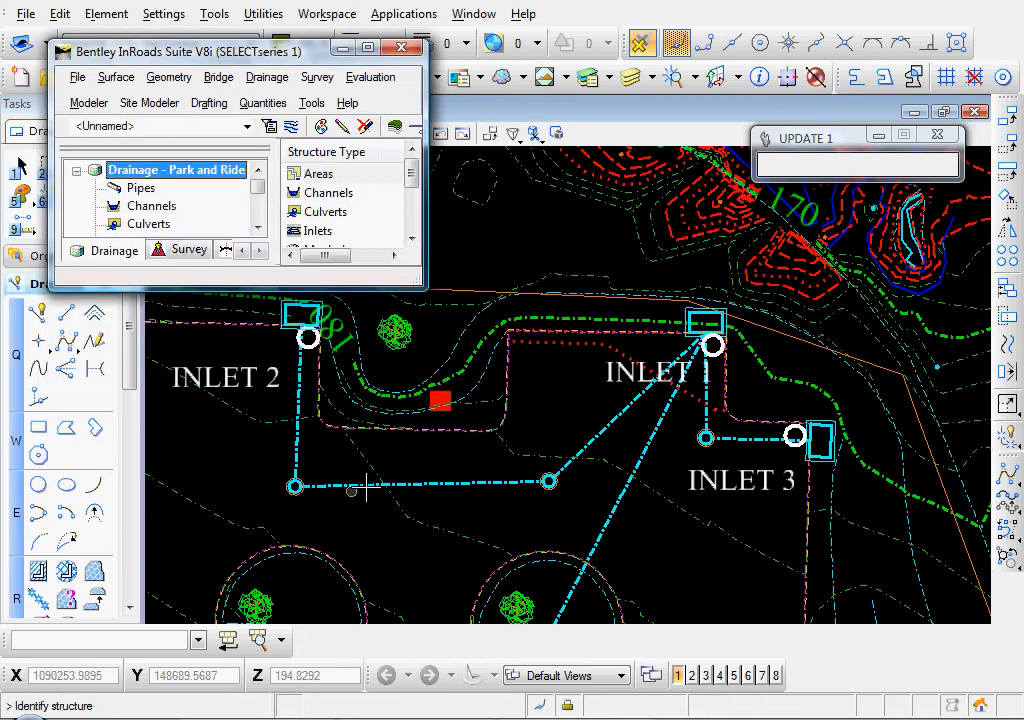
right_click(420, 462)
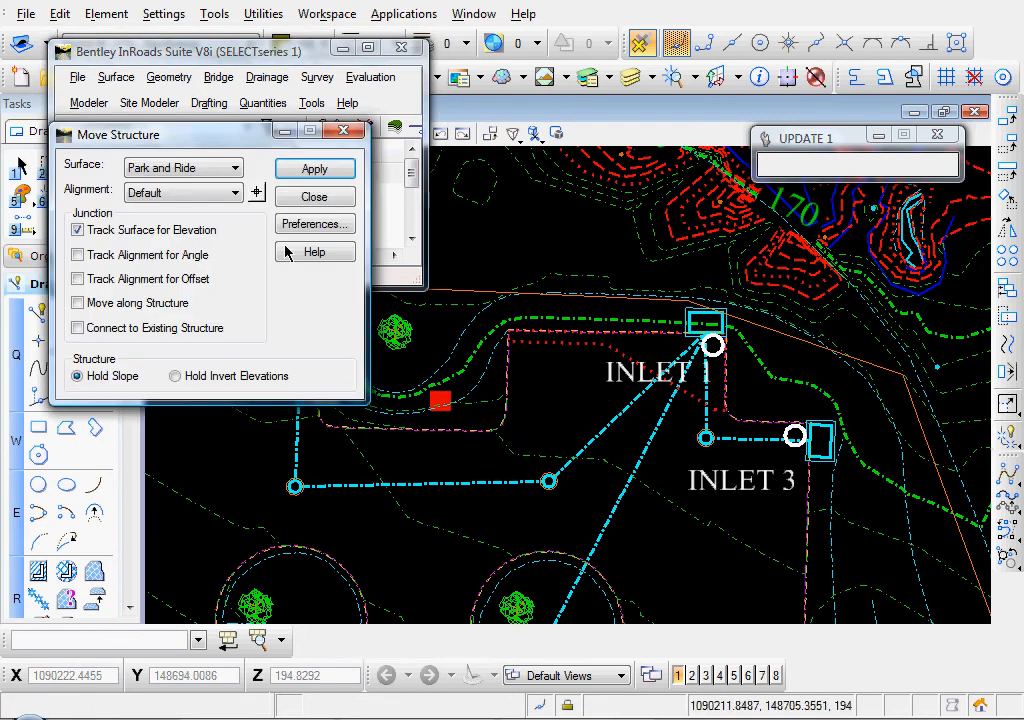
click(312, 197)
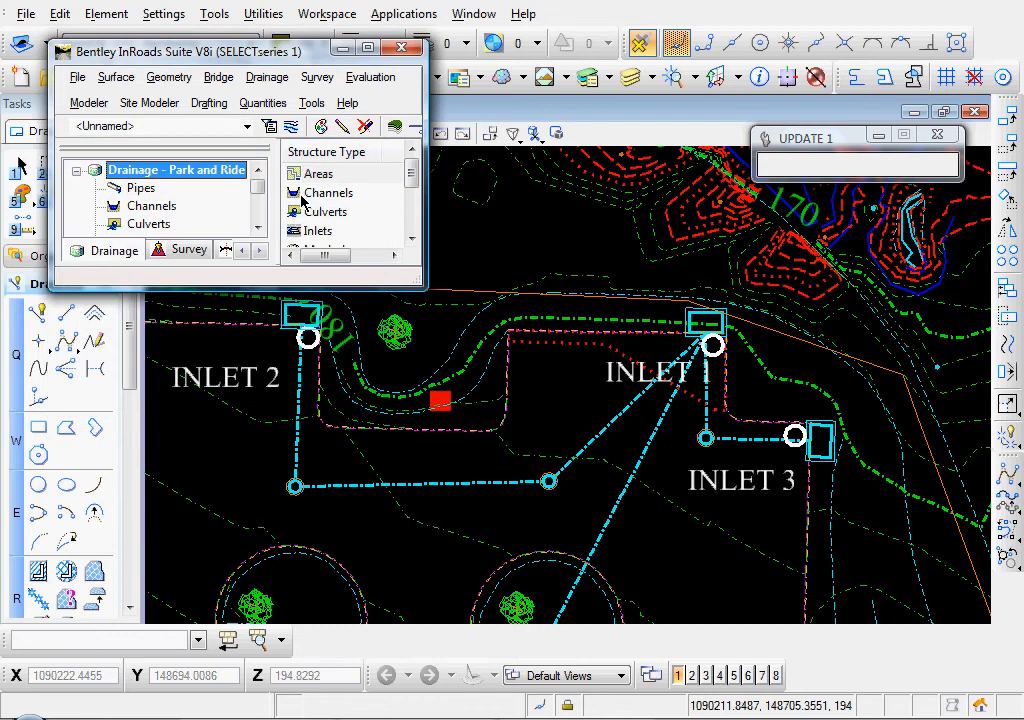
Delete the three pipes connecting Inlet 1 to the two nearby manholes and to Inlet 4.
middle_drag(389, 450, 385, 402)
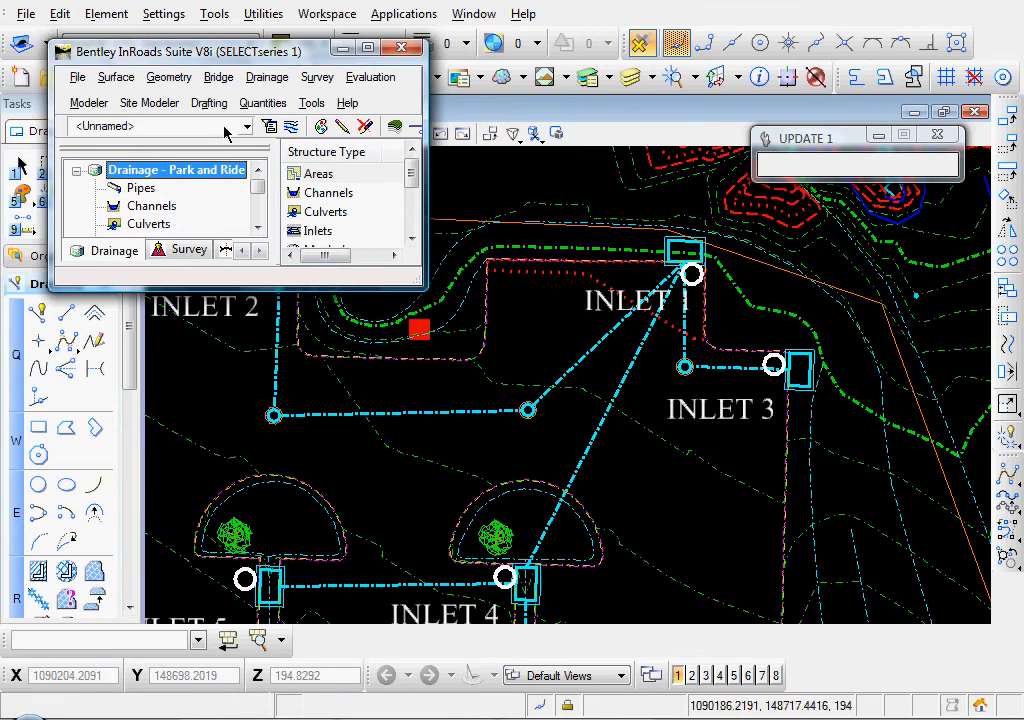
click(267, 78)
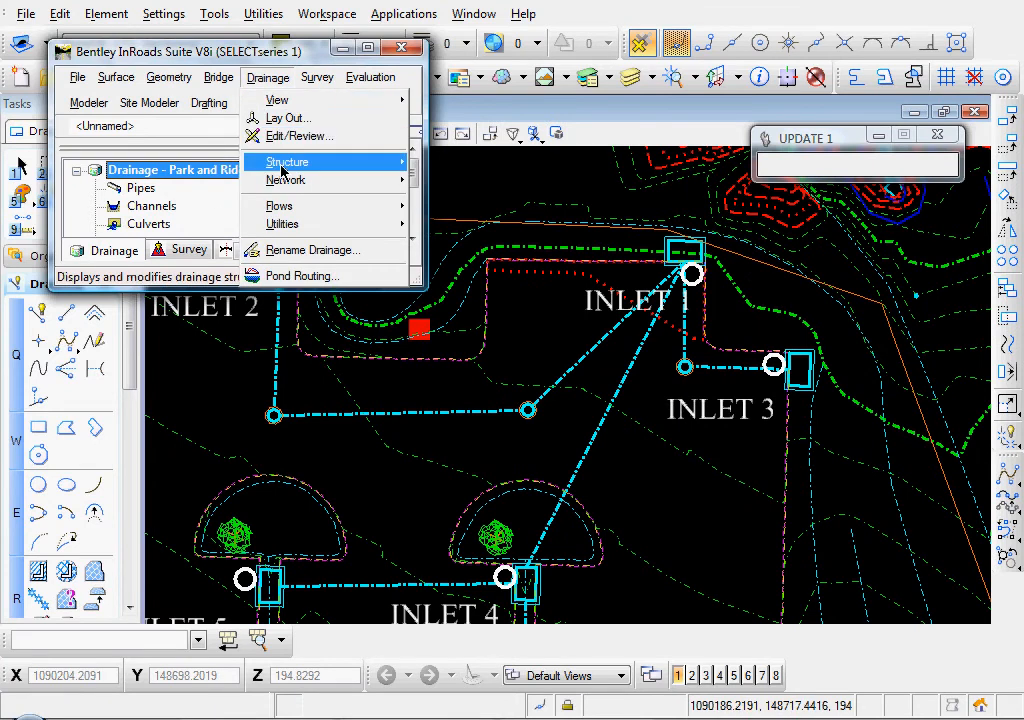
mouse_move(284, 170)
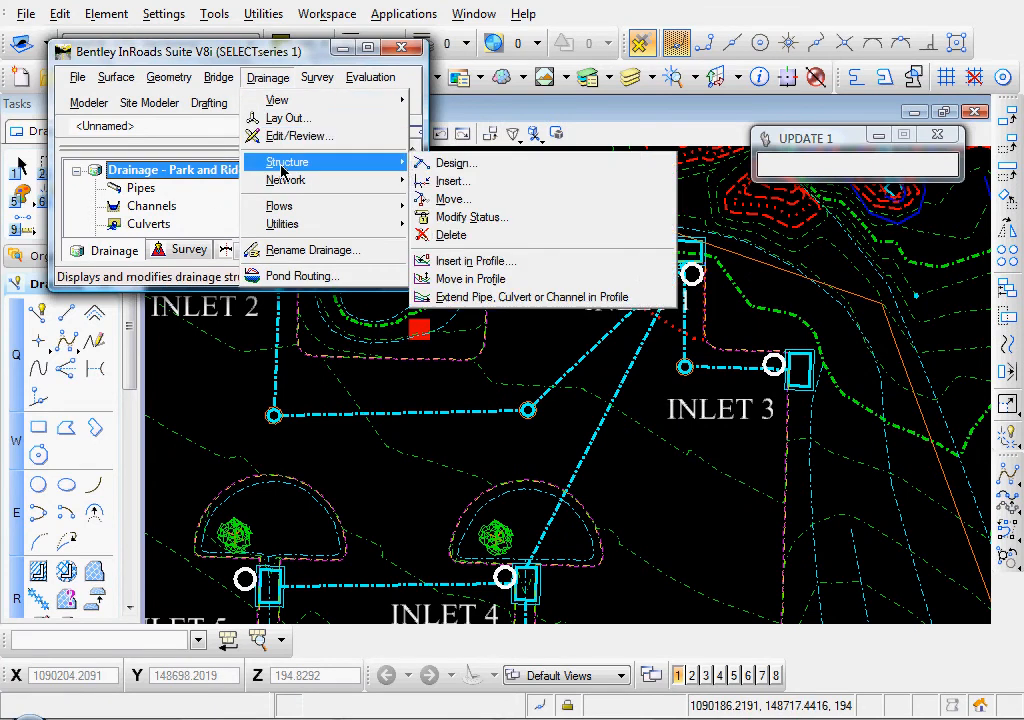
click(459, 237)
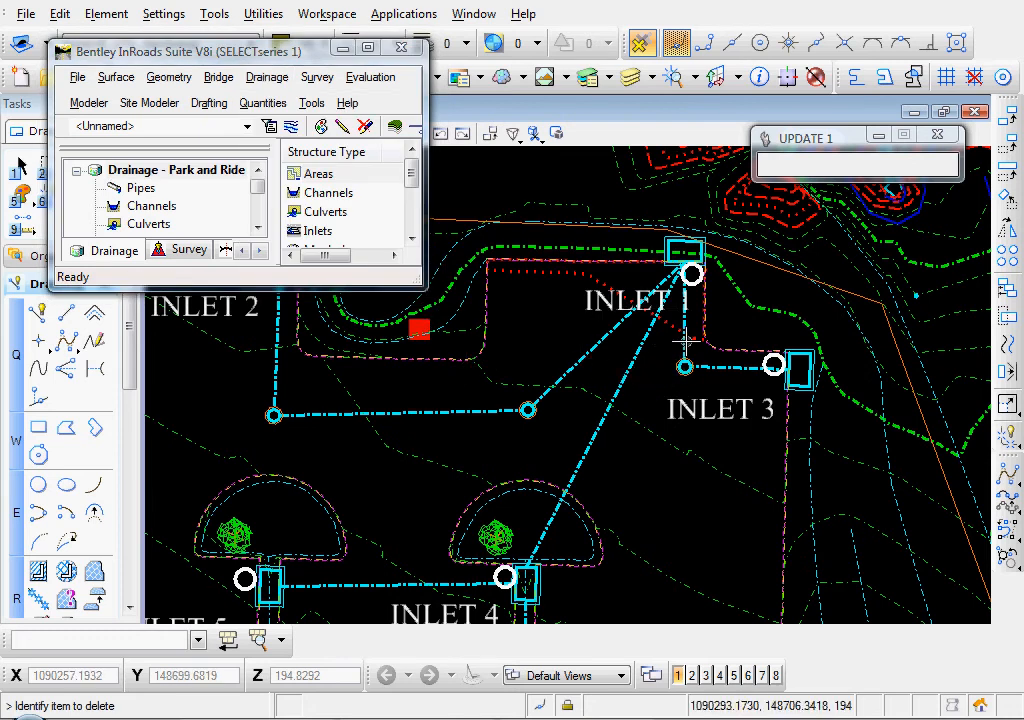
click(685, 343)
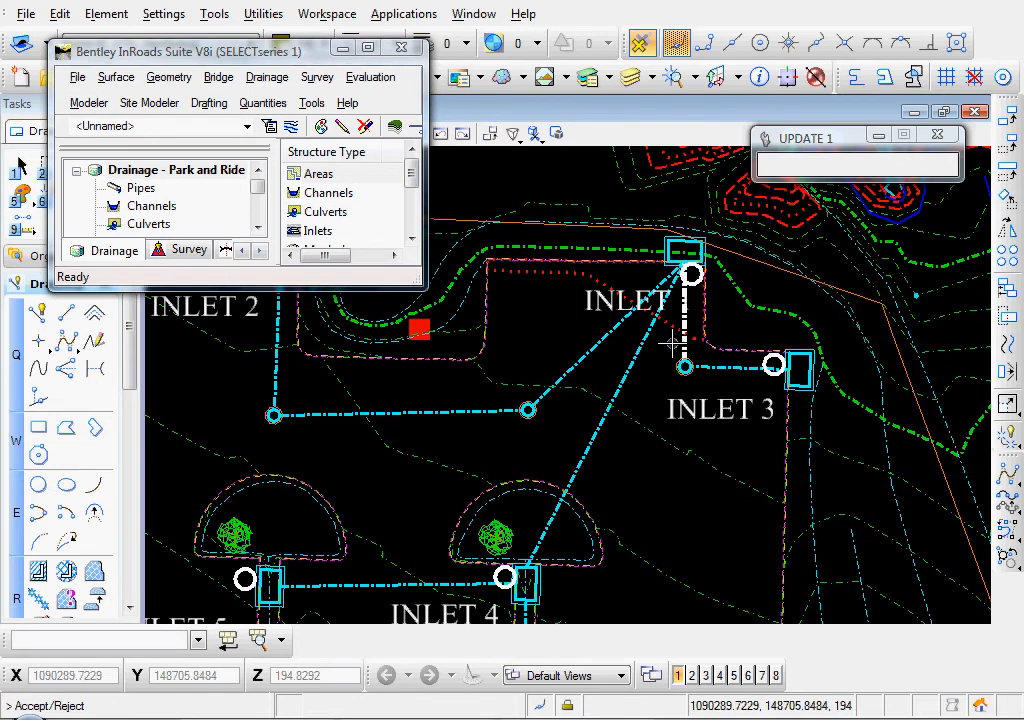
click(673, 344)
click(635, 372)
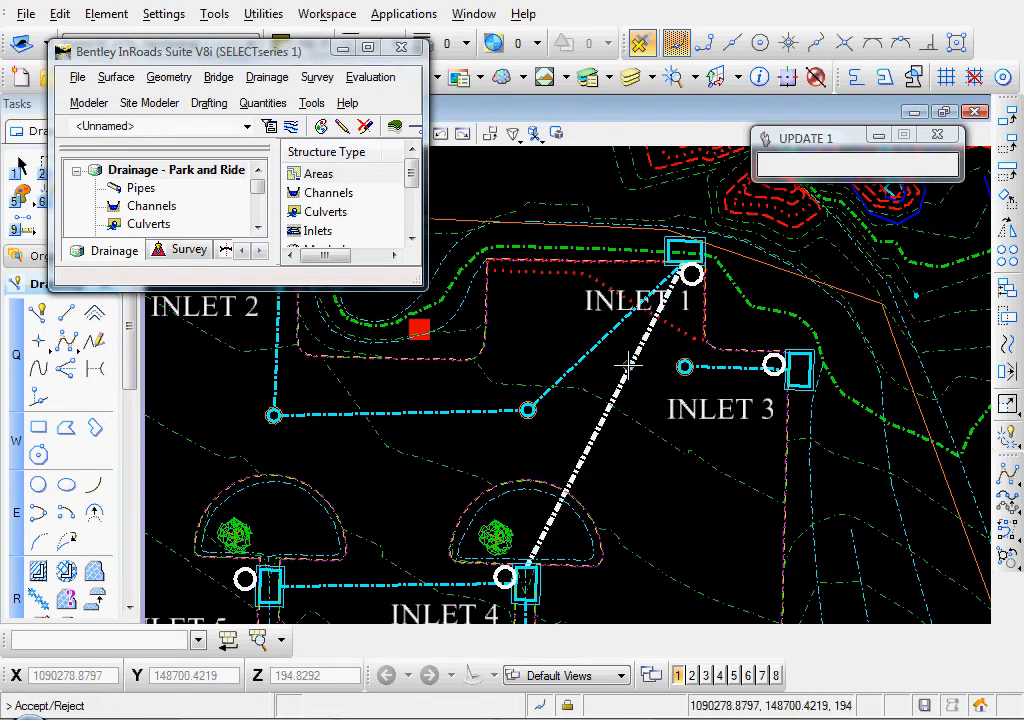
click(638, 388)
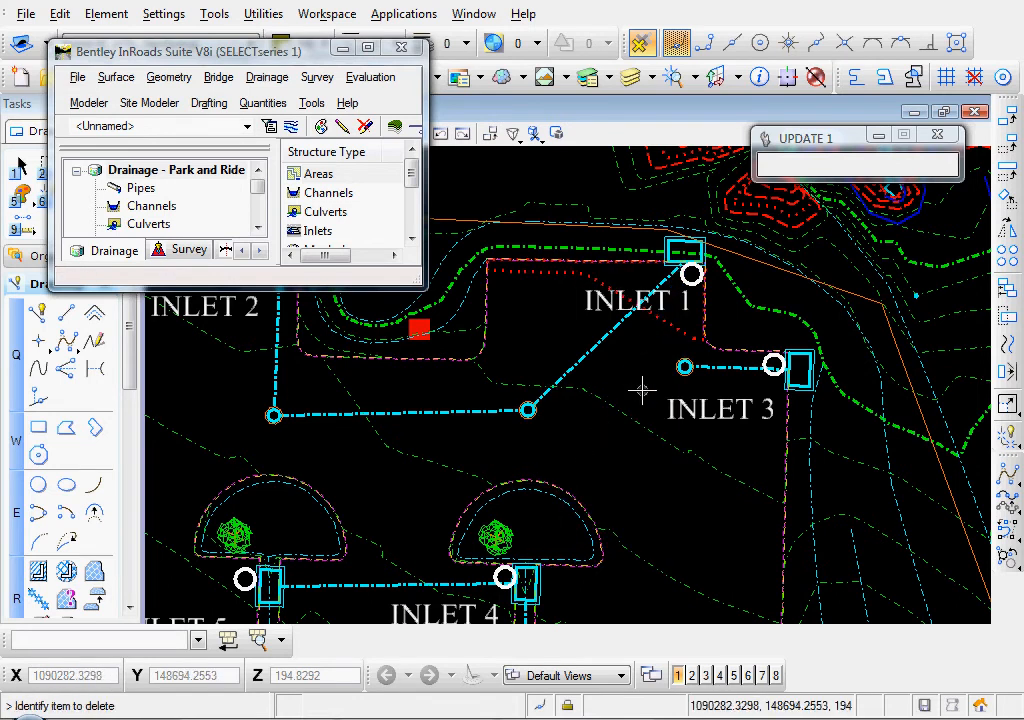
click(593, 350)
click(619, 359)
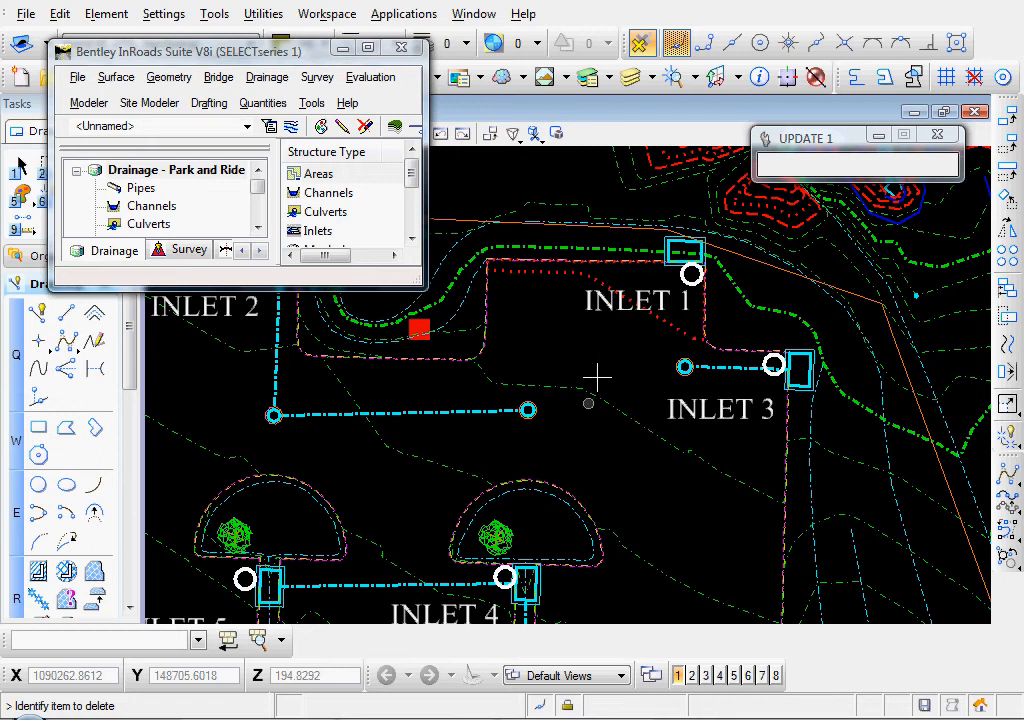
Lay out a pipe with Inlet 4 as the upstream structure and the manhole directly north of it, MH7, as the downstream structure.
click(255, 77)
click(272, 114)
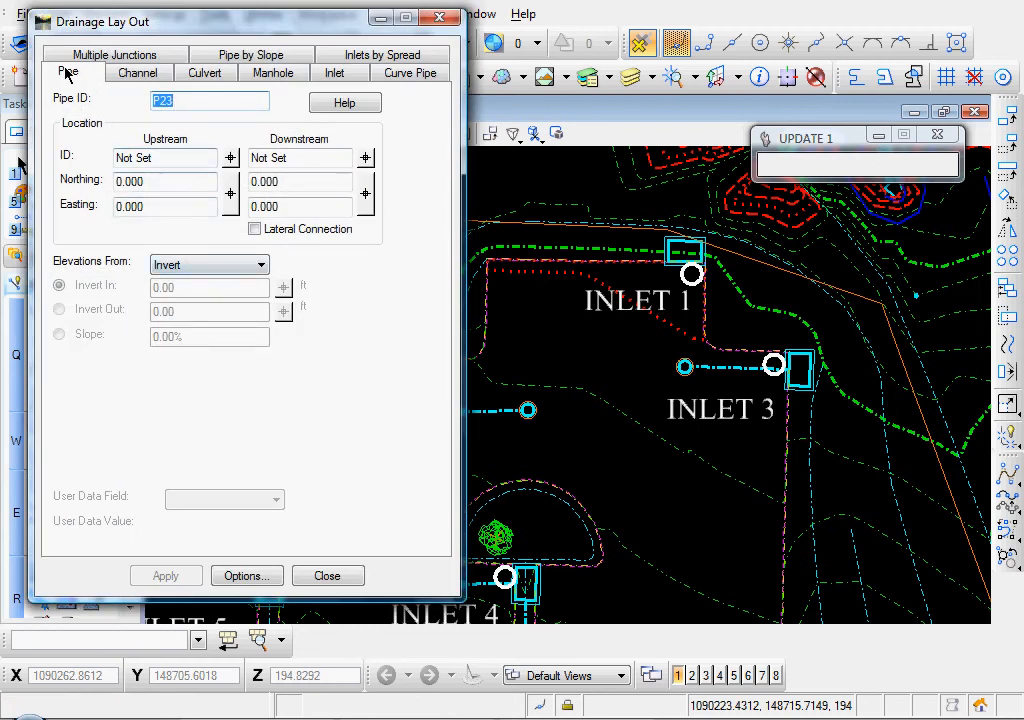
click(230, 158)
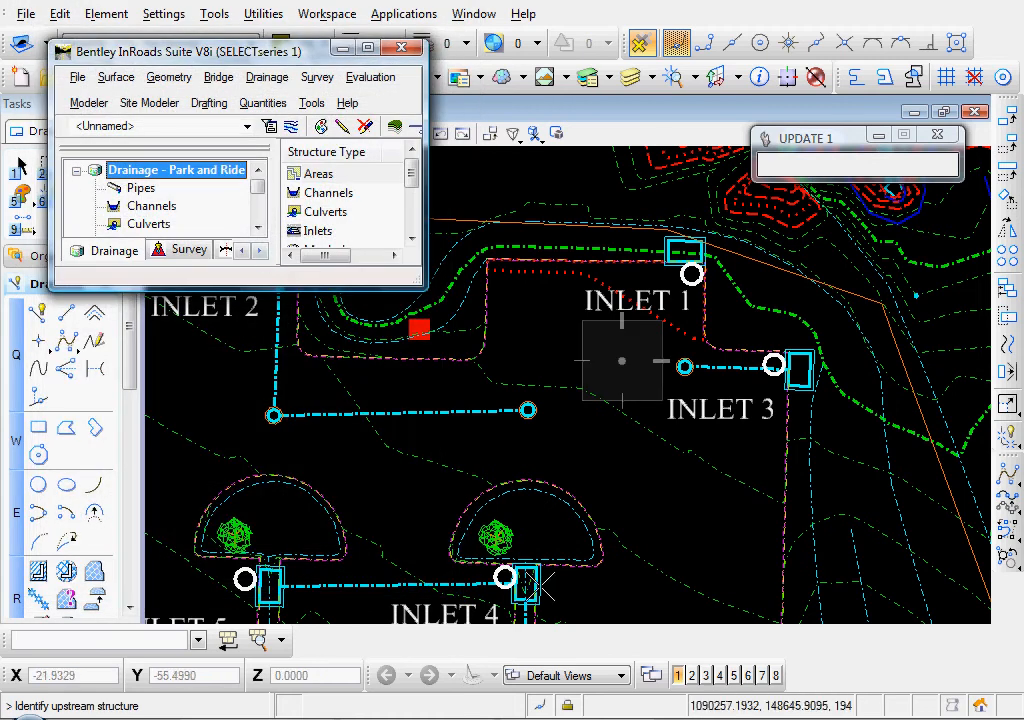
click(526, 582)
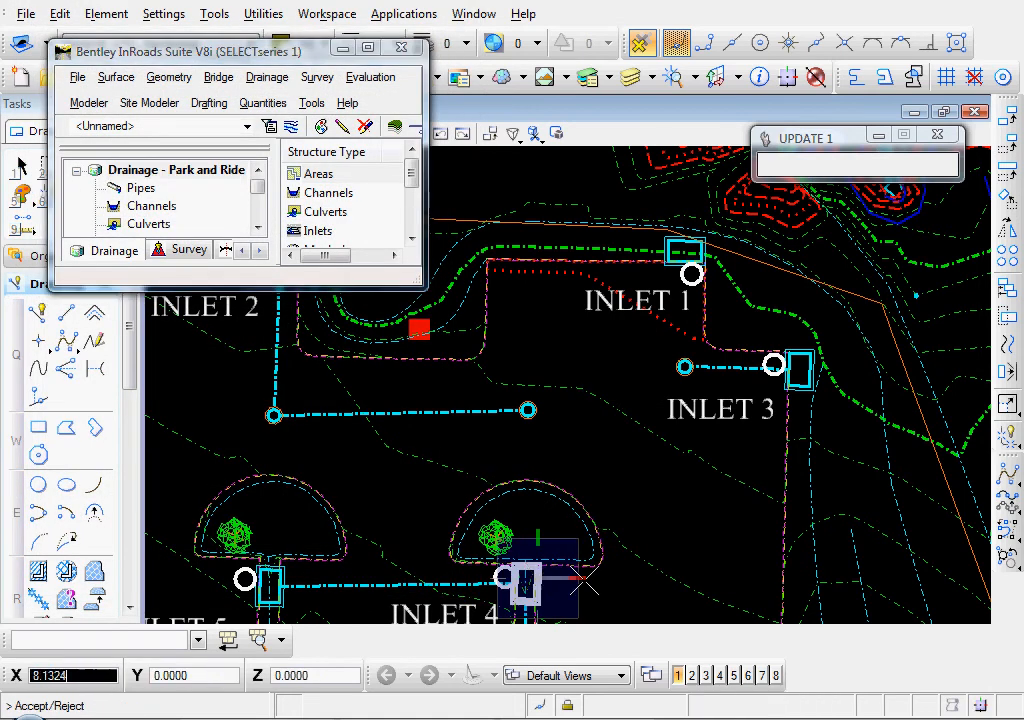
click(585, 580)
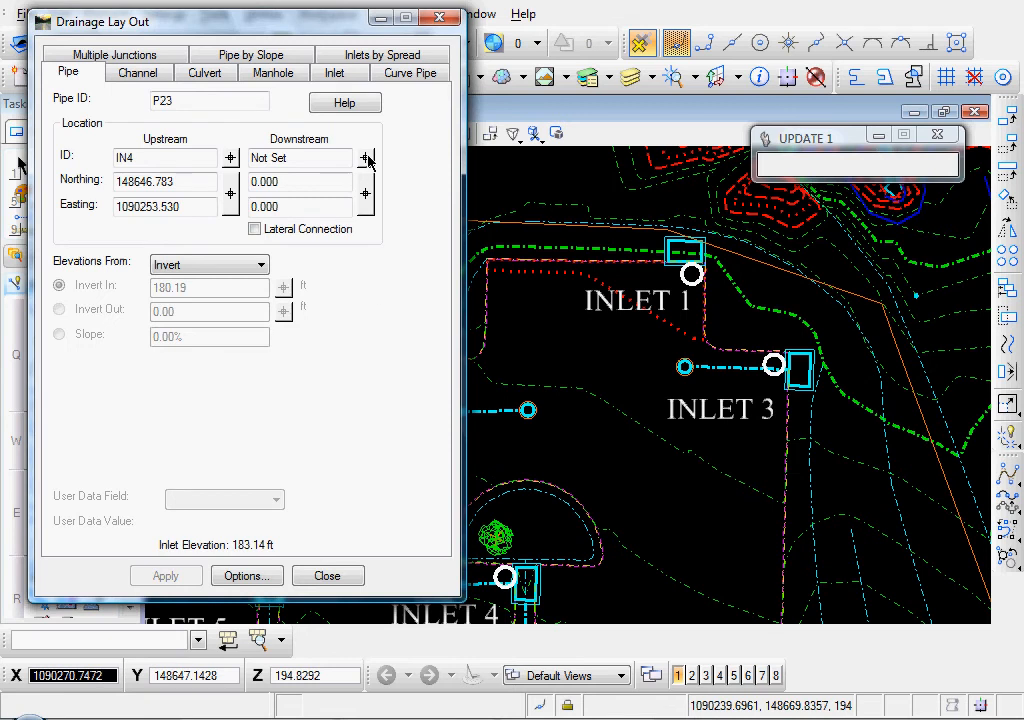
click(366, 158)
click(528, 412)
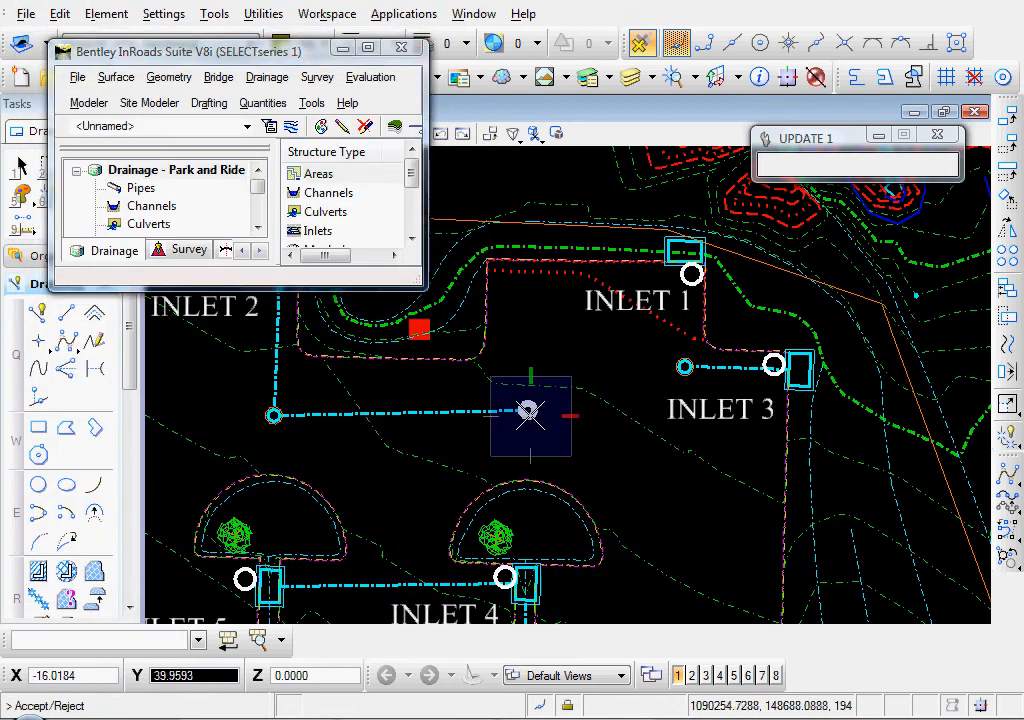
click(527, 412)
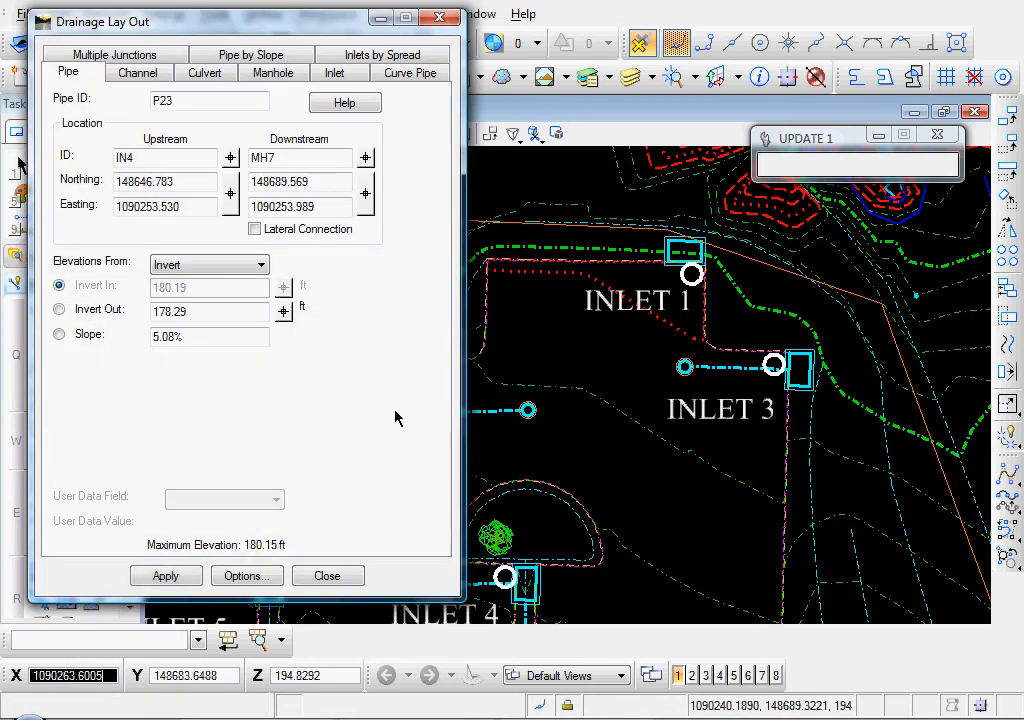
click(163, 576)
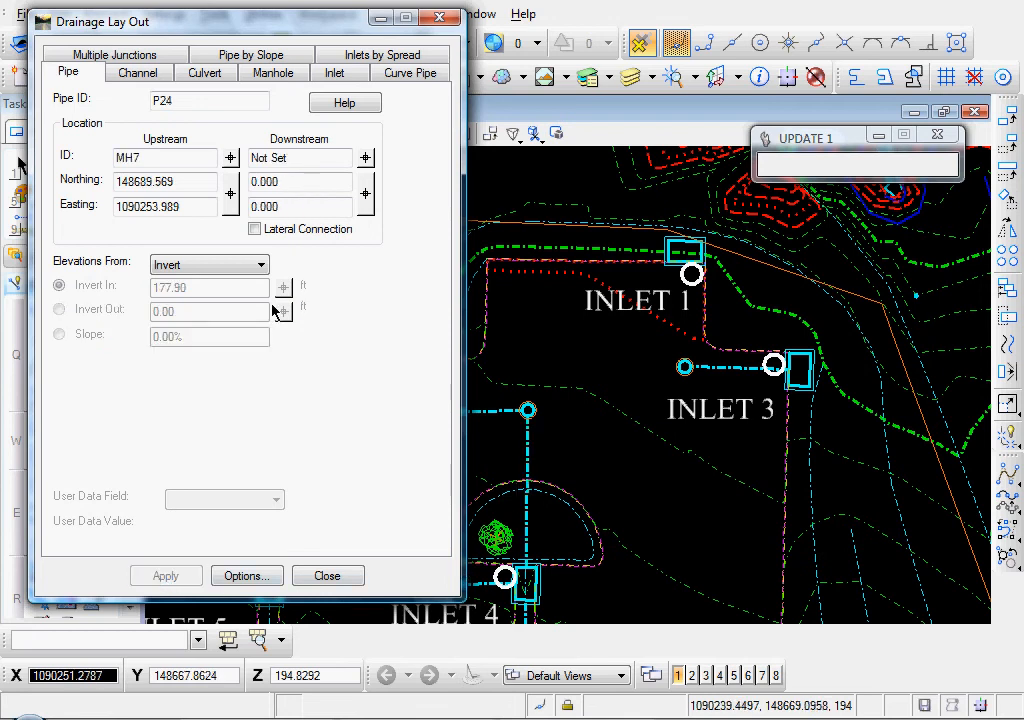
Lay out a pipe from upstream manhole MH5, between Inlet 1 and Inlet 3, to downstream manhole MH7.
click(230, 159)
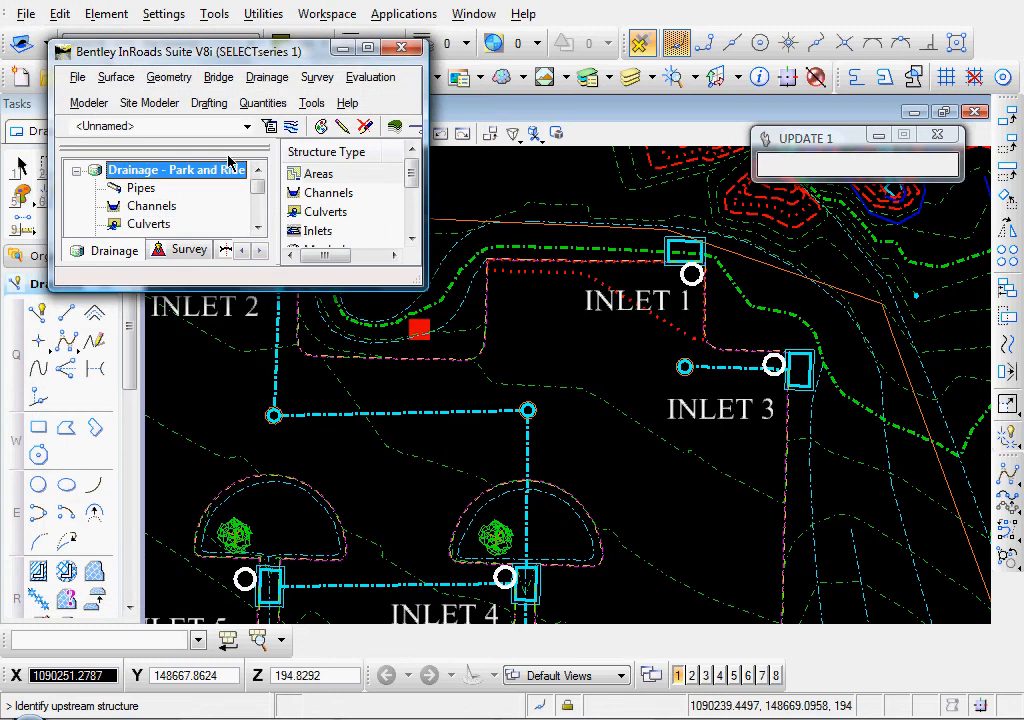
click(684, 367)
click(681, 363)
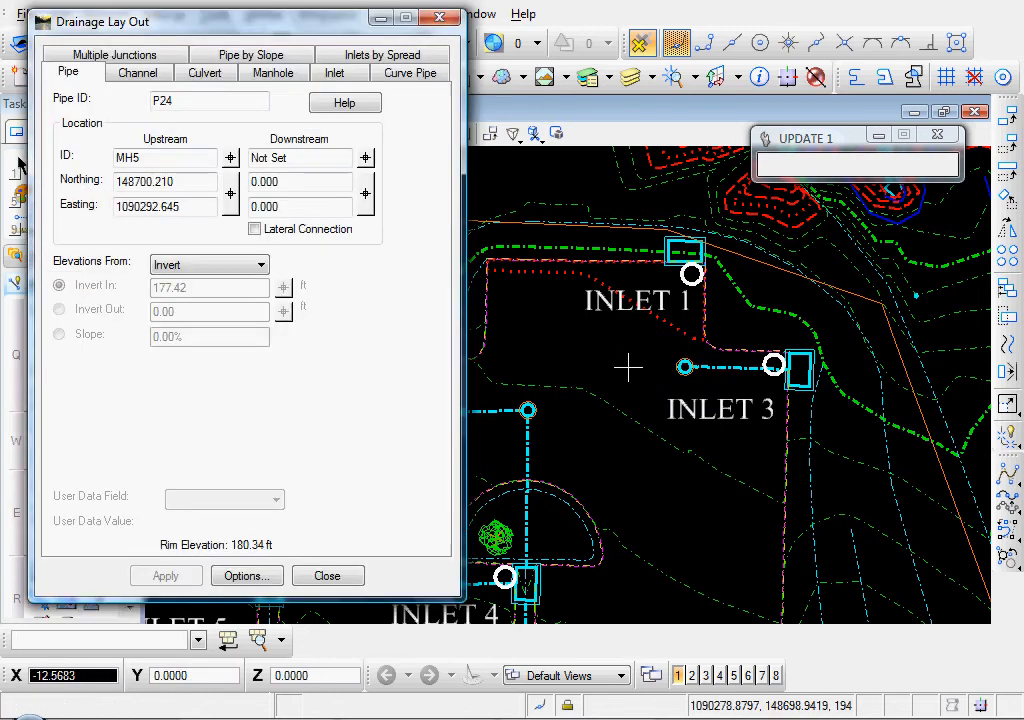
click(365, 158)
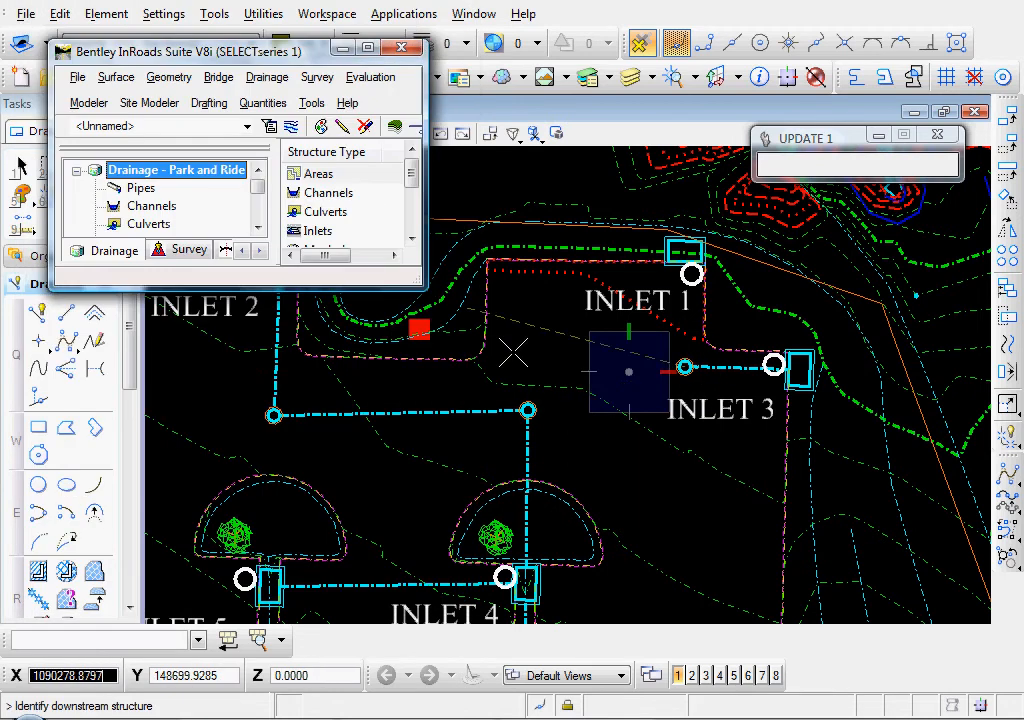
click(529, 410)
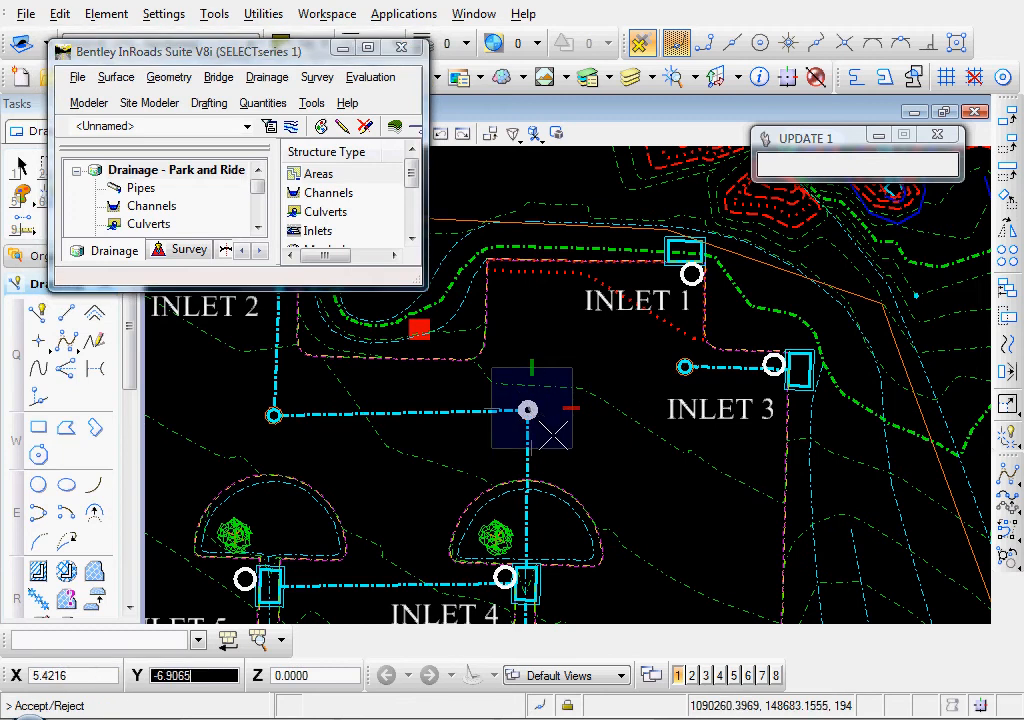
click(533, 408)
click(163, 577)
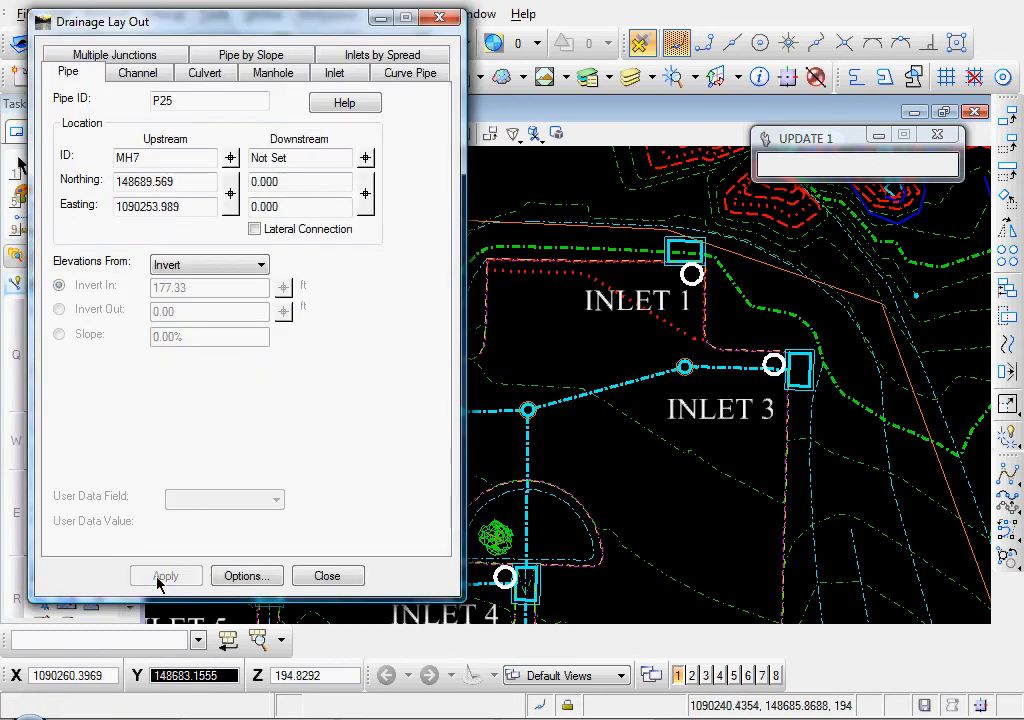
click(230, 158)
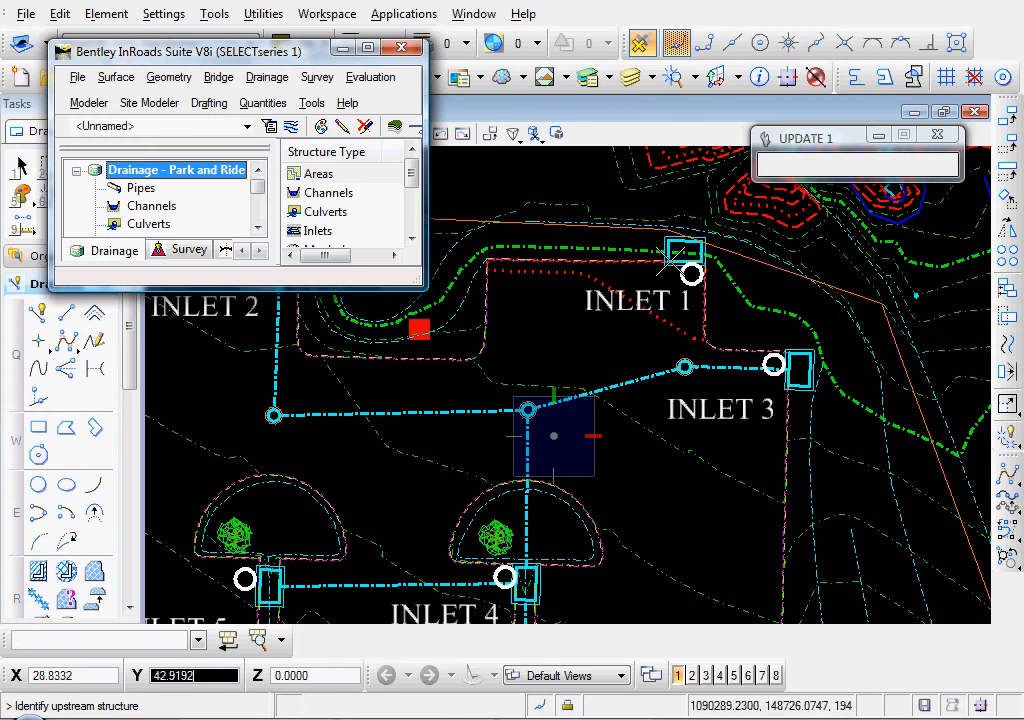
click(684, 258)
click(640, 292)
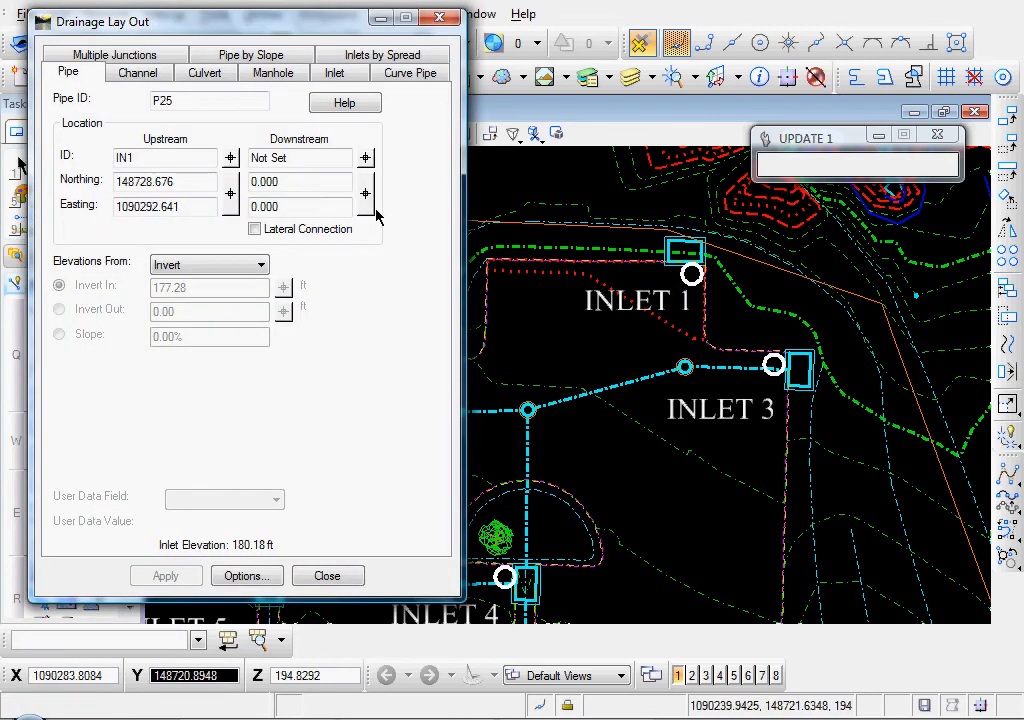
click(365, 158)
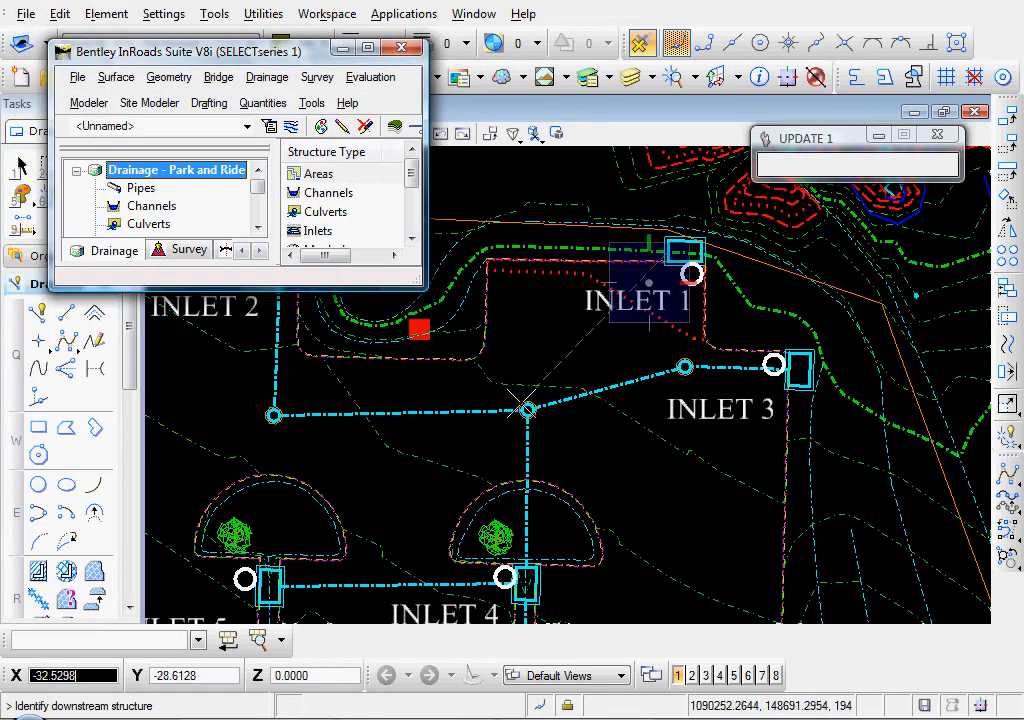
click(529, 404)
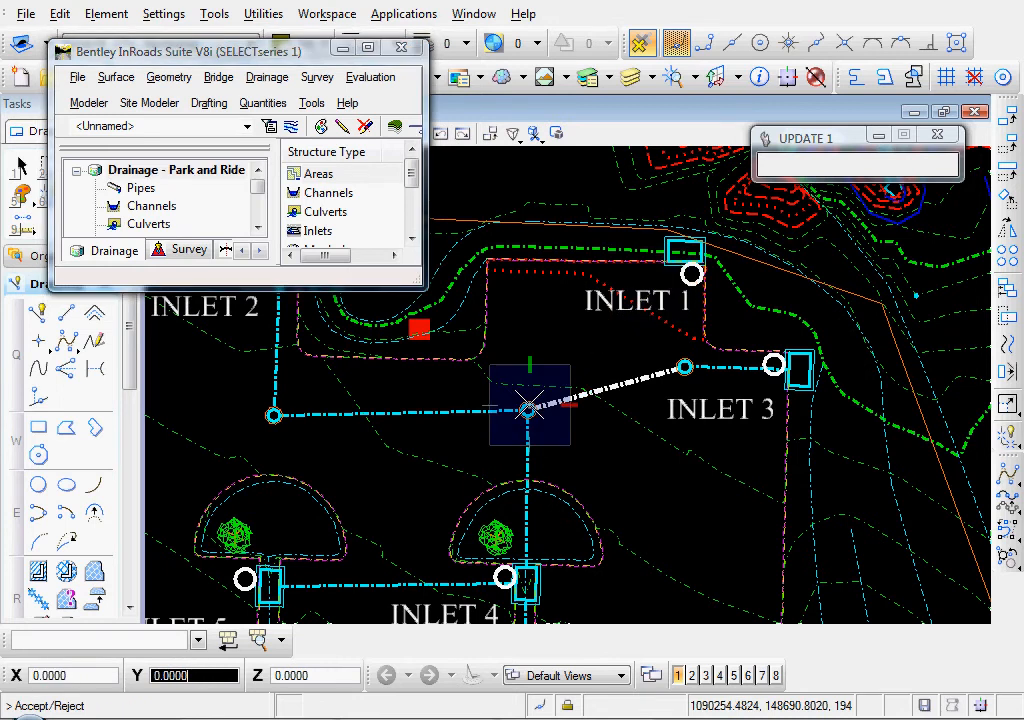
click(478, 384)
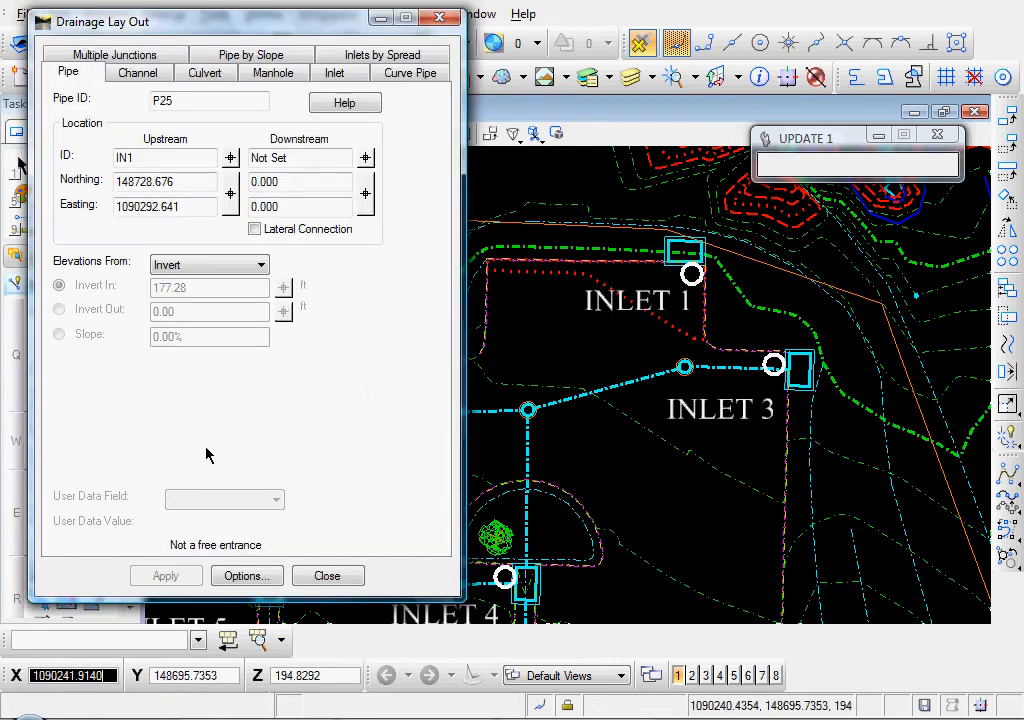
click(367, 162)
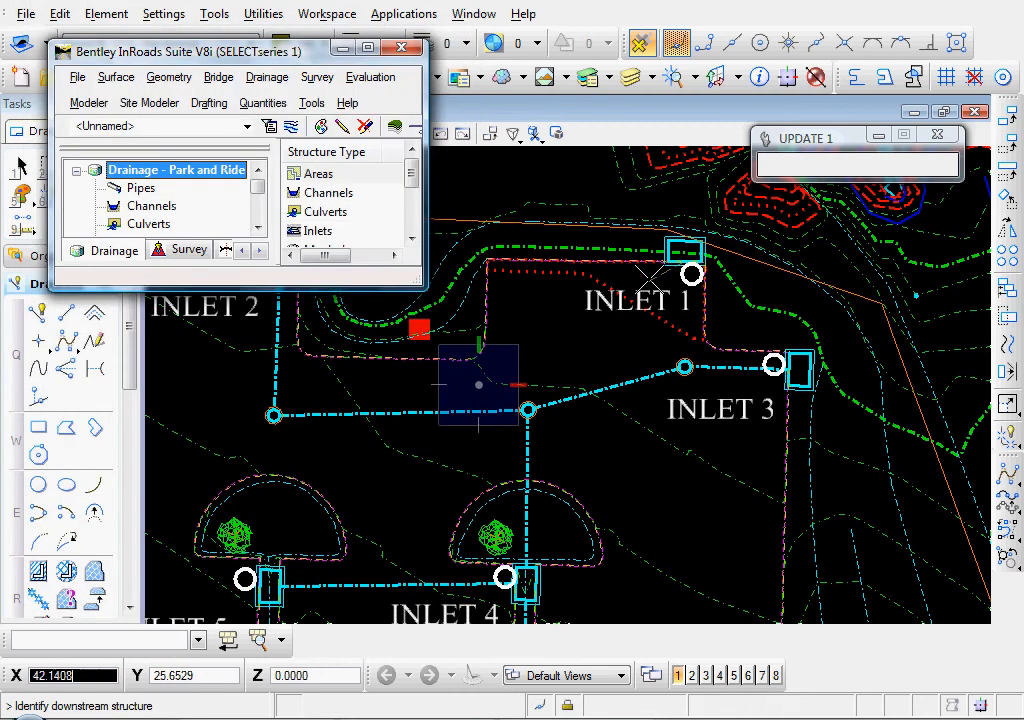
right_click(441, 299)
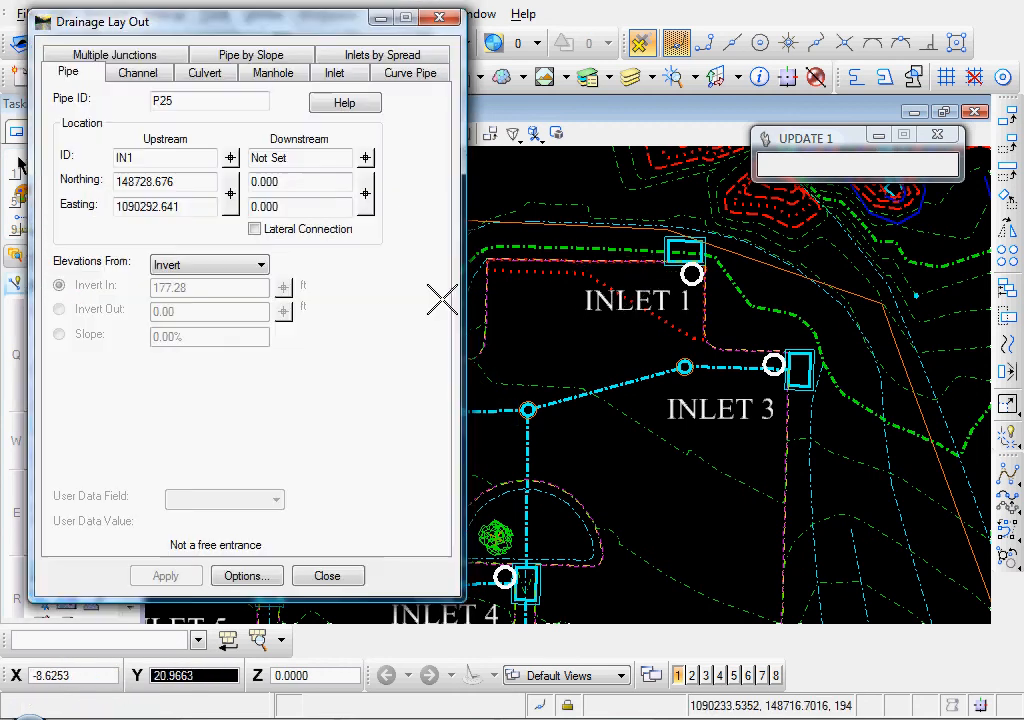
Lay out a pipe from Inlet 1 as the upstream structure to manhole MH7 as the downstream structure.
click(232, 161)
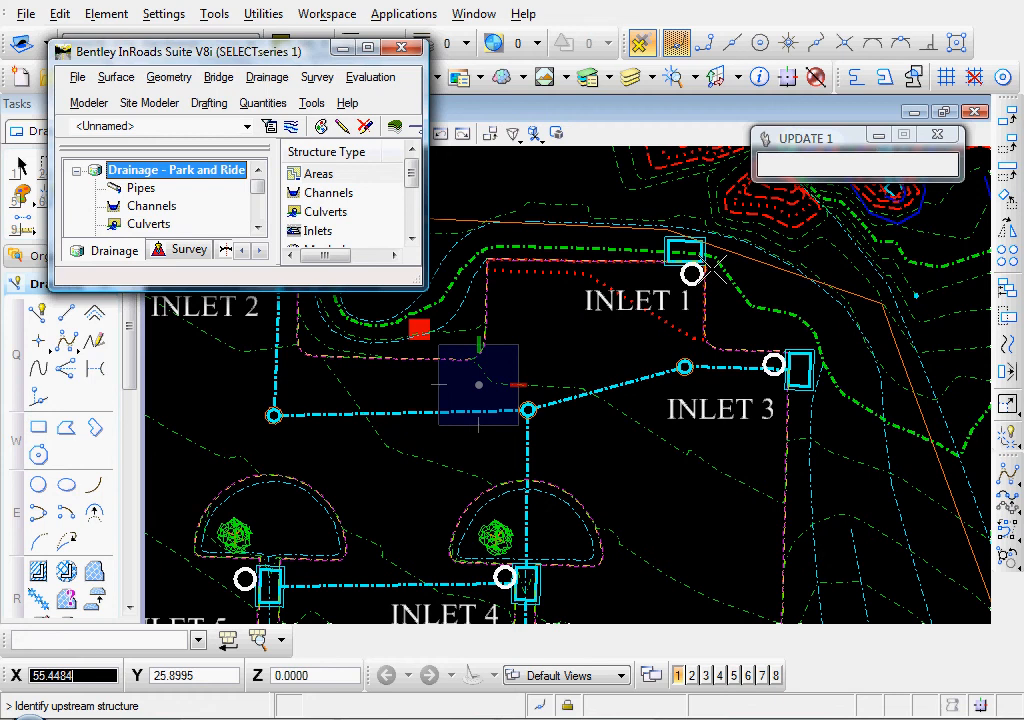
click(660, 263)
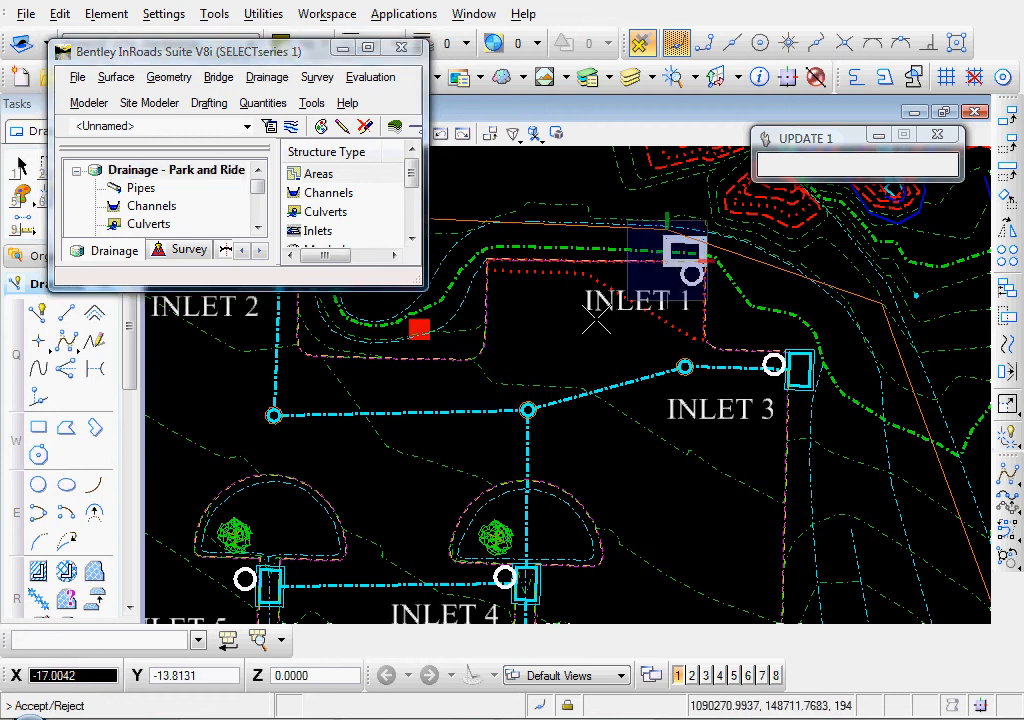
click(660, 265)
click(365, 160)
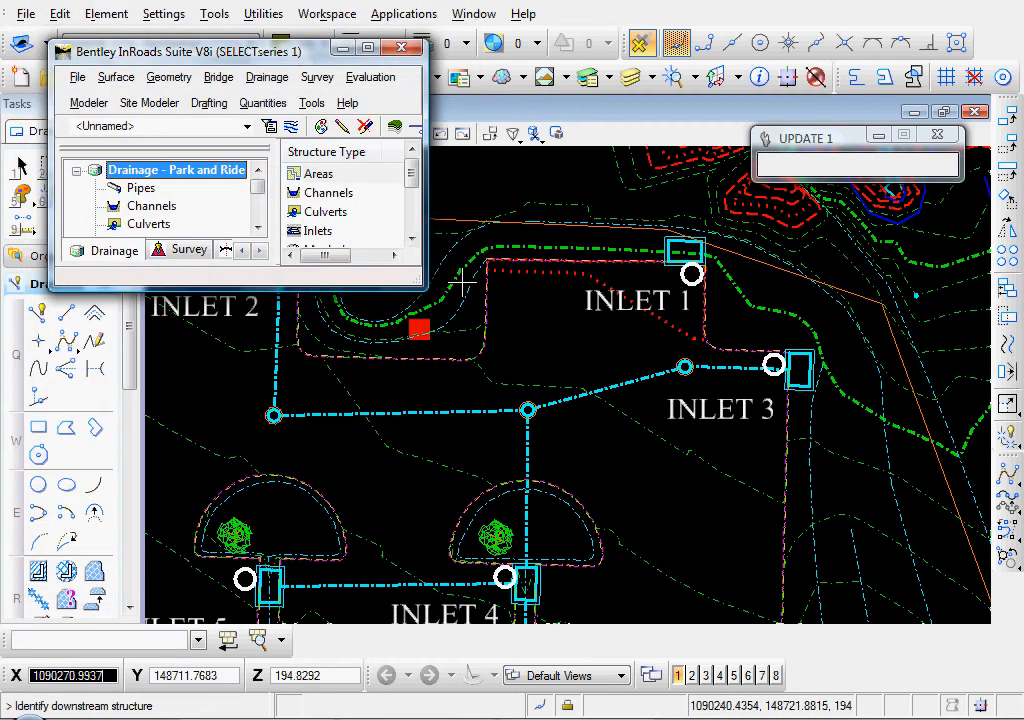
click(527, 409)
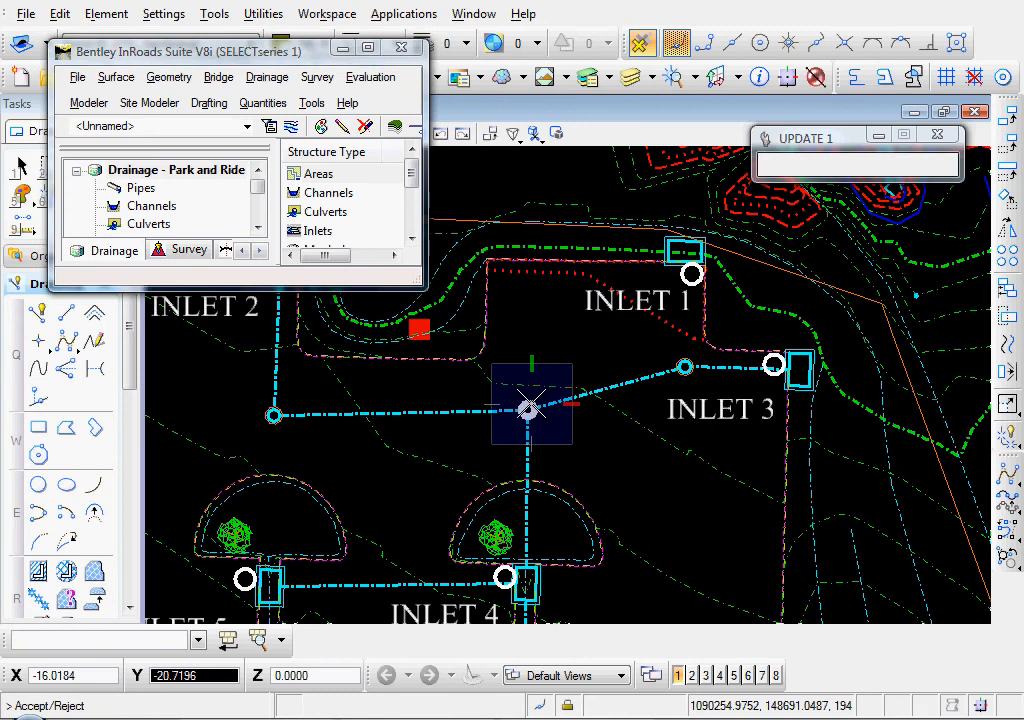
click(527, 409)
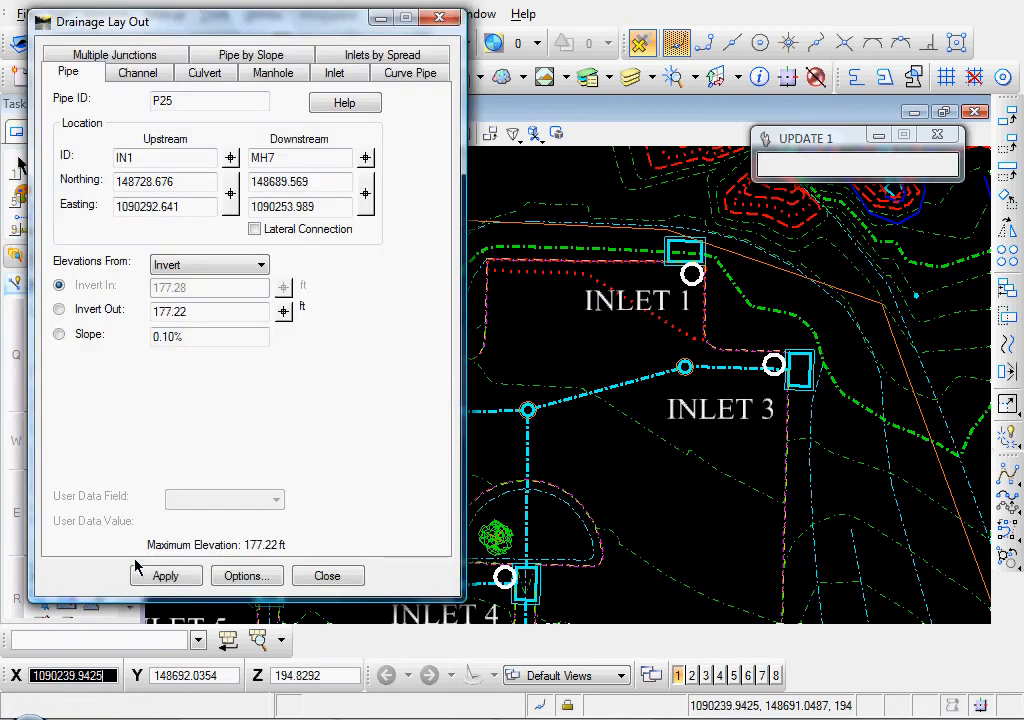
click(163, 577)
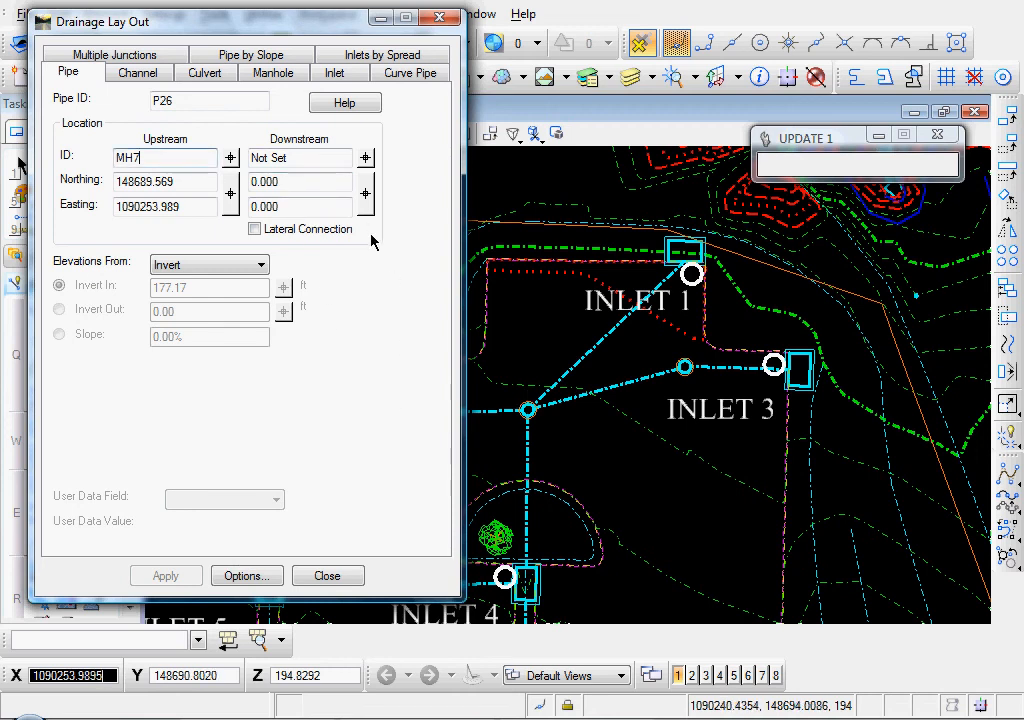
Lay out an outfall pipe from MH7 to a free end point at about northing 148769.70, easting 1090270.71, and finish the pipe layout.
middle_drag(562, 309, 562, 427)
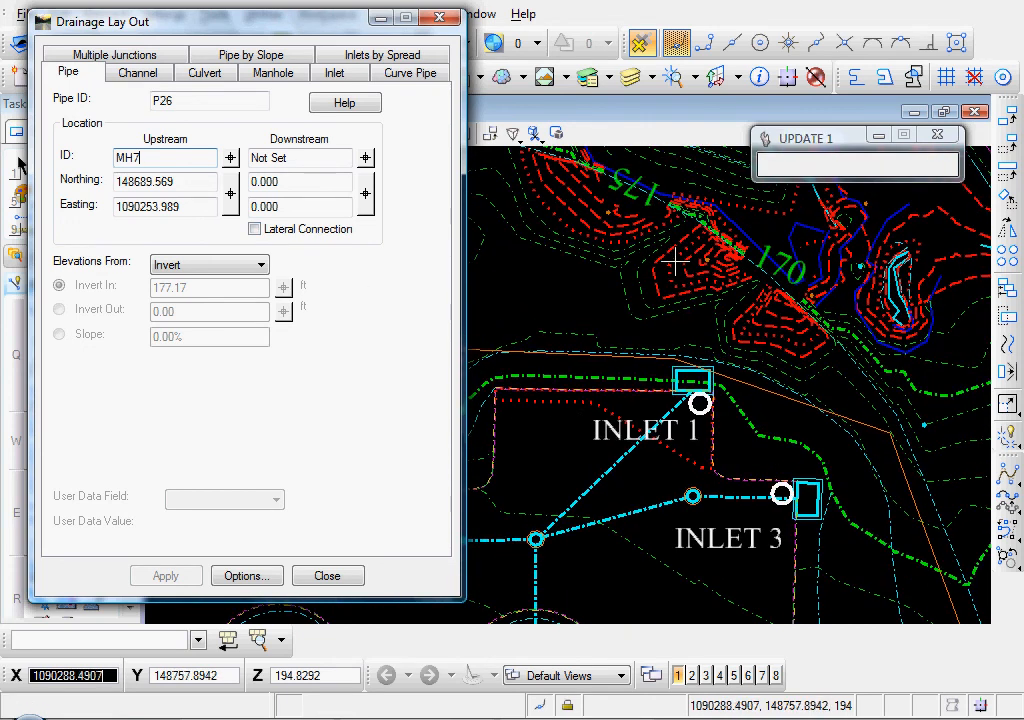
click(365, 200)
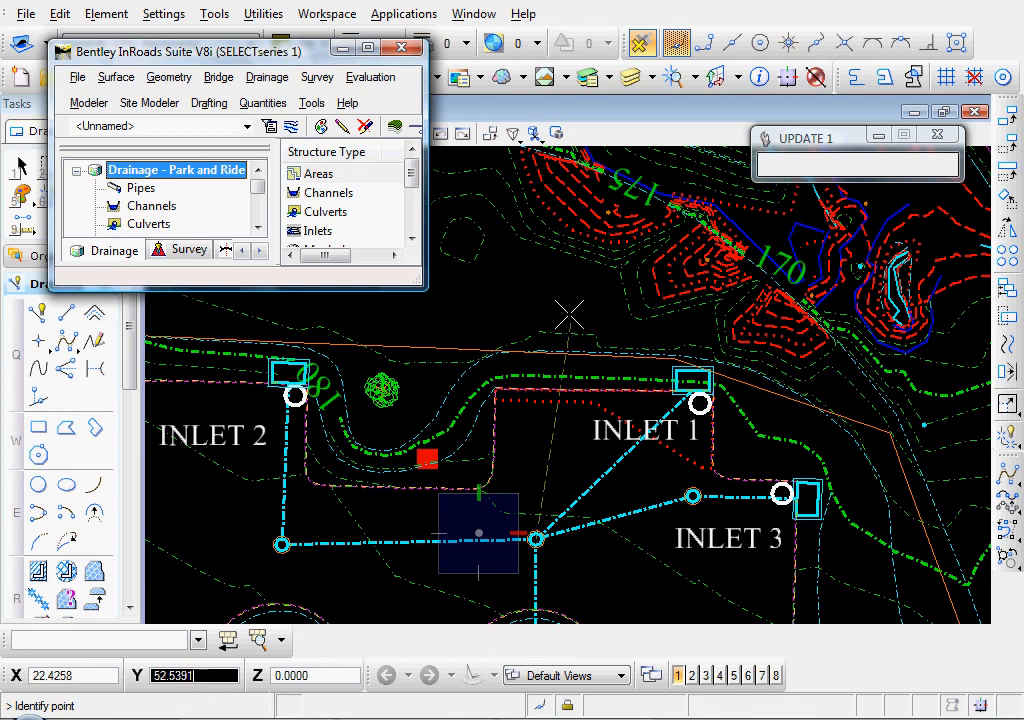
middle_drag(576, 293, 580, 342)
scroll(580, 342, up, 2)
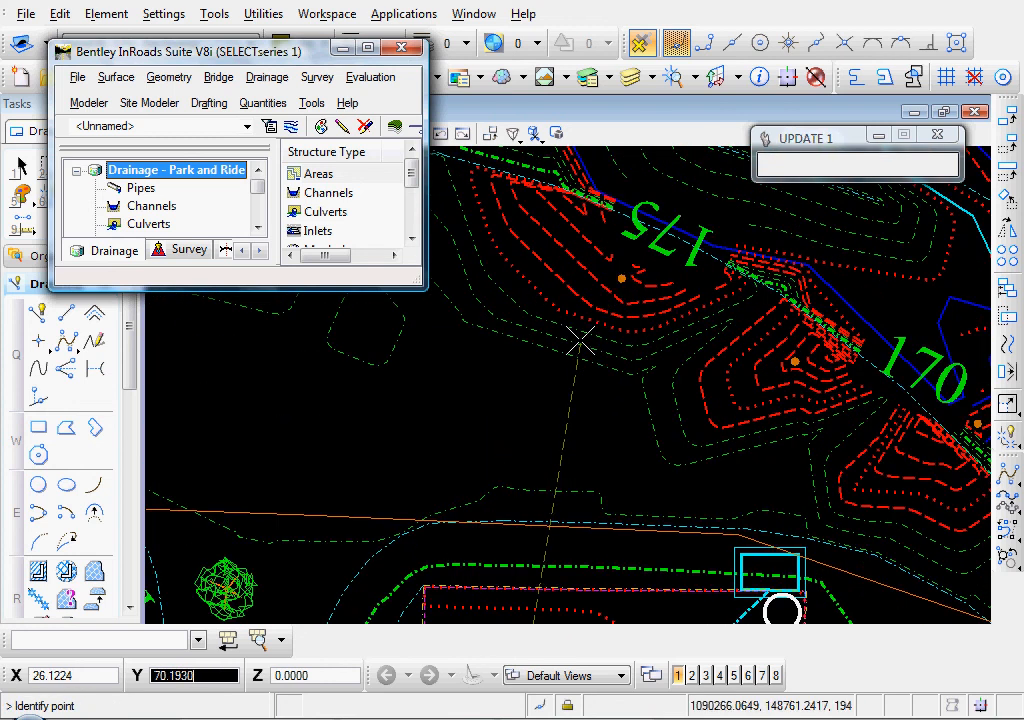
click(612, 282)
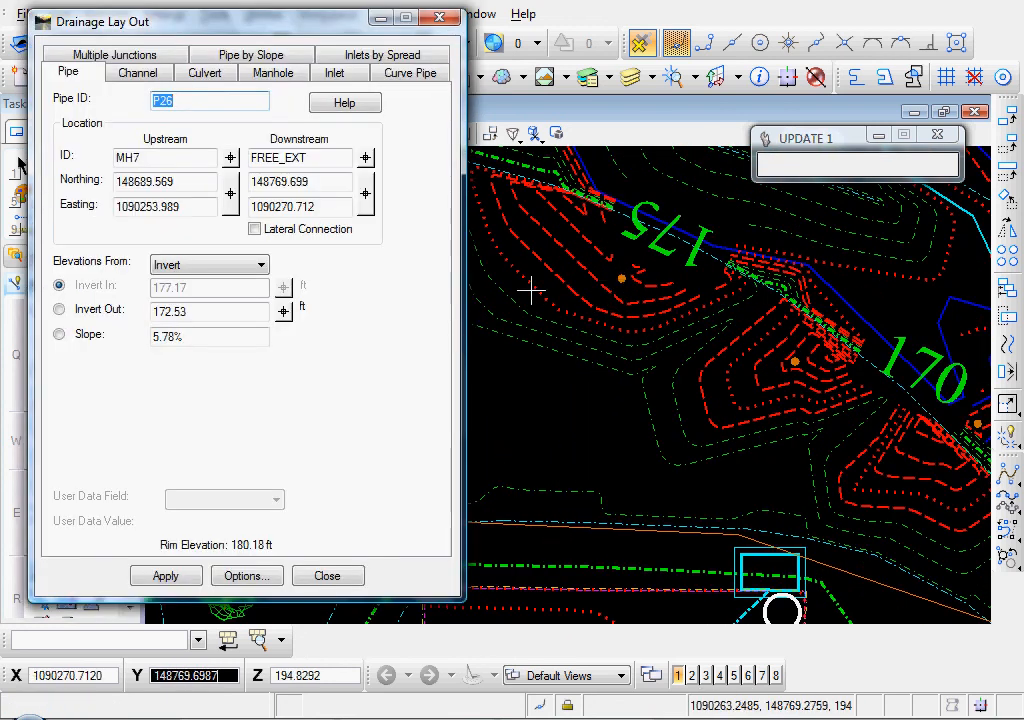
click(163, 577)
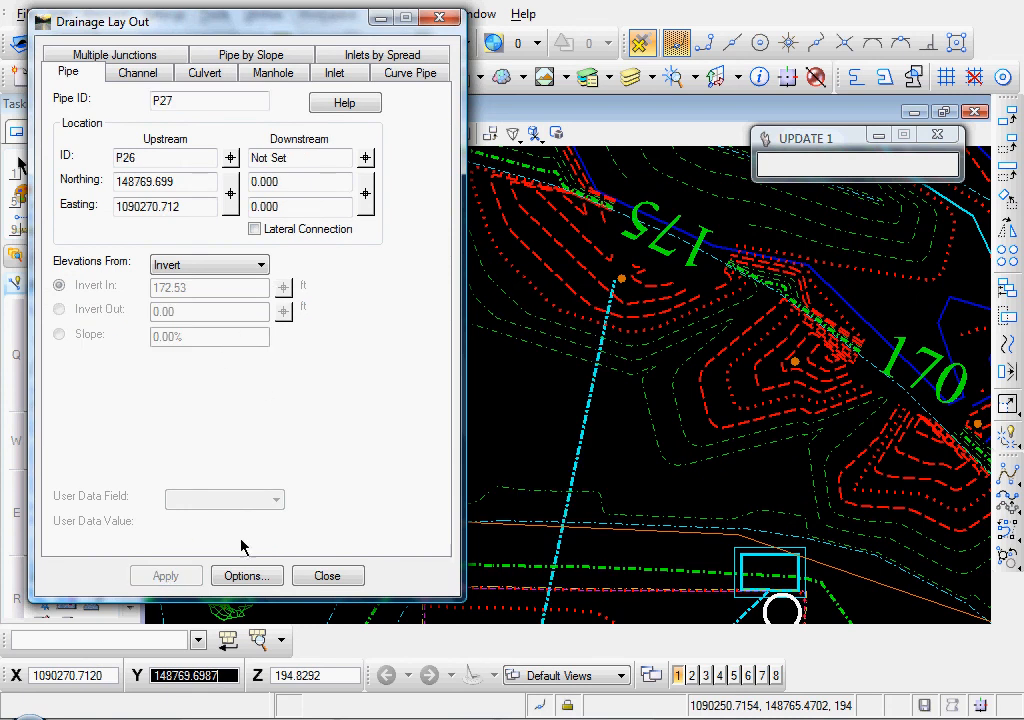
click(327, 577)
scroll(400, 507, down, 3)
middle_drag(400, 507, 471, 338)
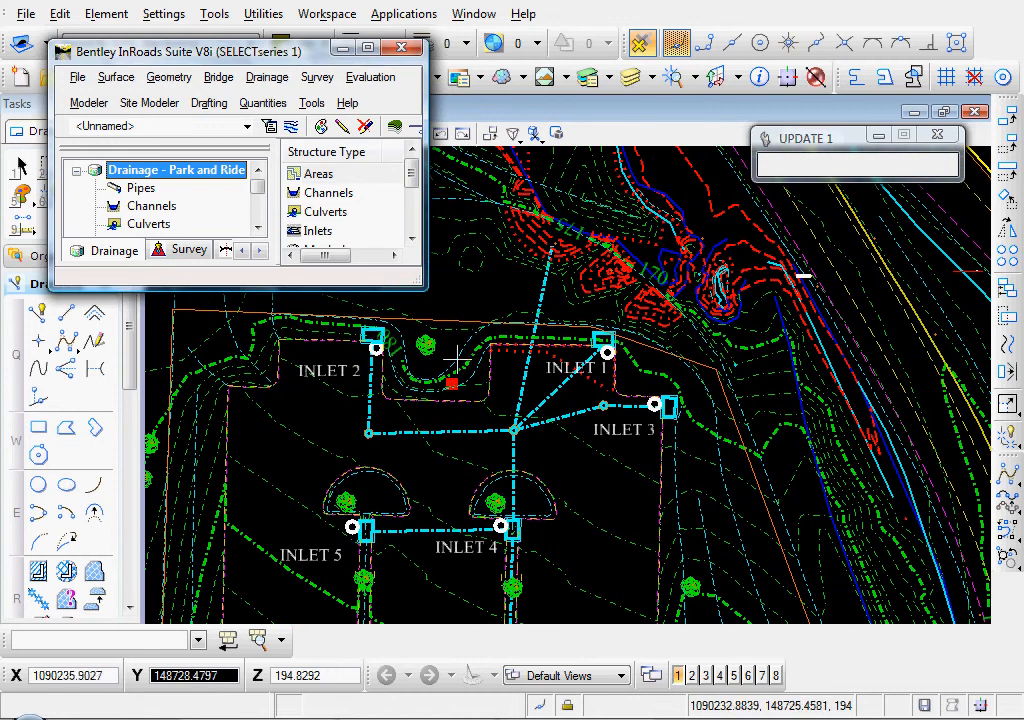
middle_drag(432, 465, 521, 414)
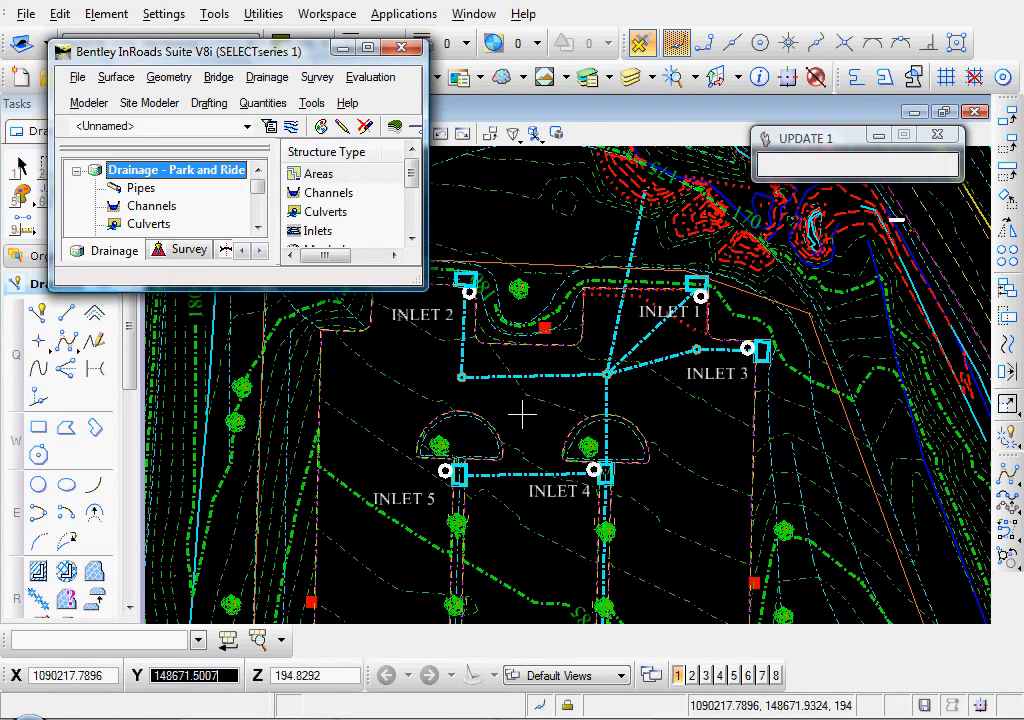